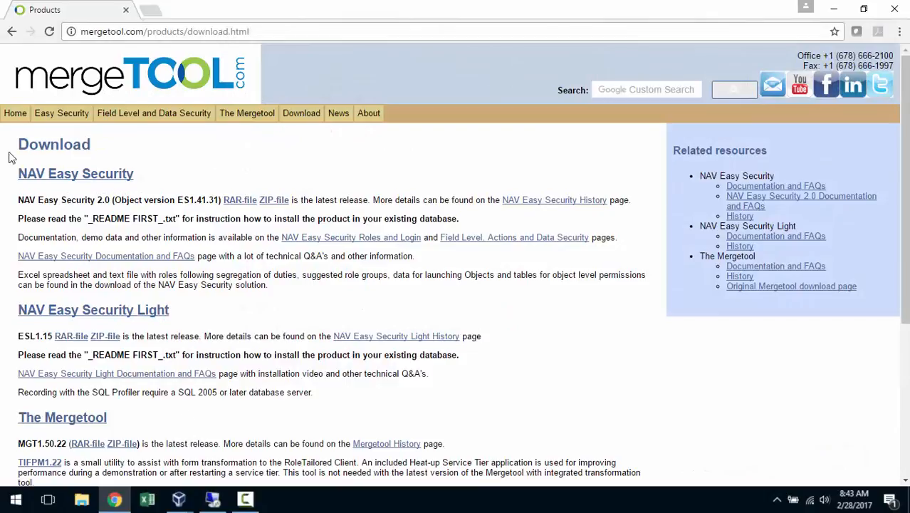
- Download the ZIP file of NAV Easy Security 2.0 (object version ES1.41.31) from the site's Download page
click(15, 116)
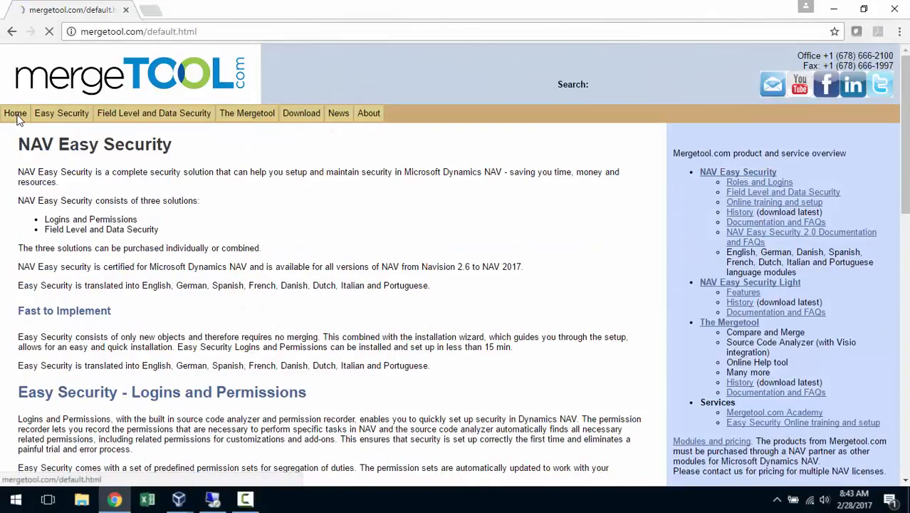
click(302, 116)
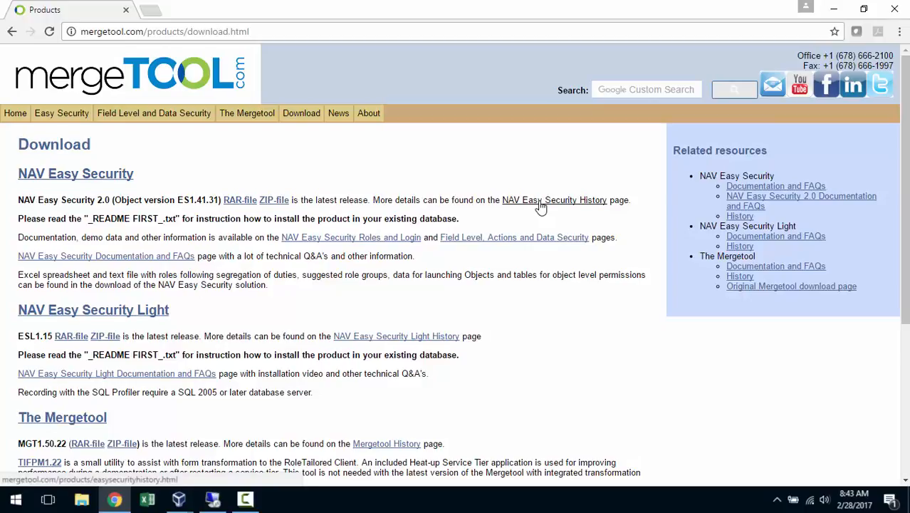
click(271, 202)
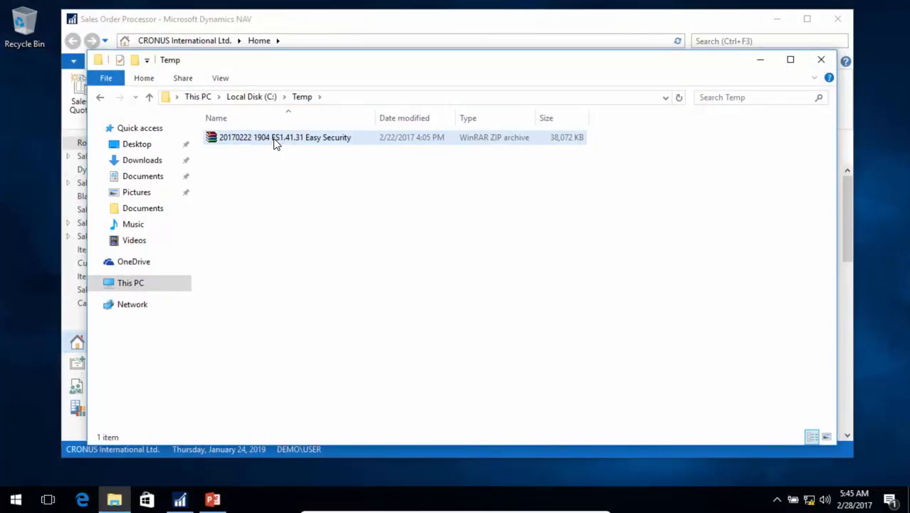
right_click(275, 142)
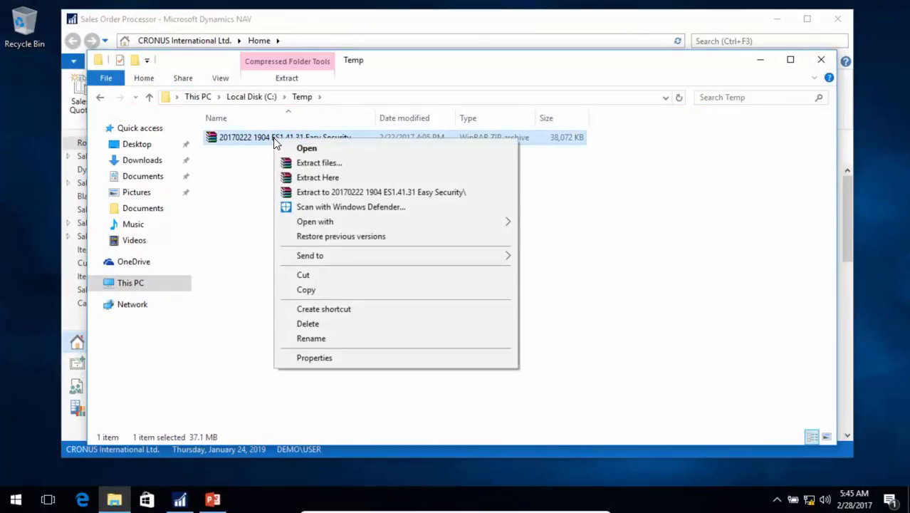
click(322, 177)
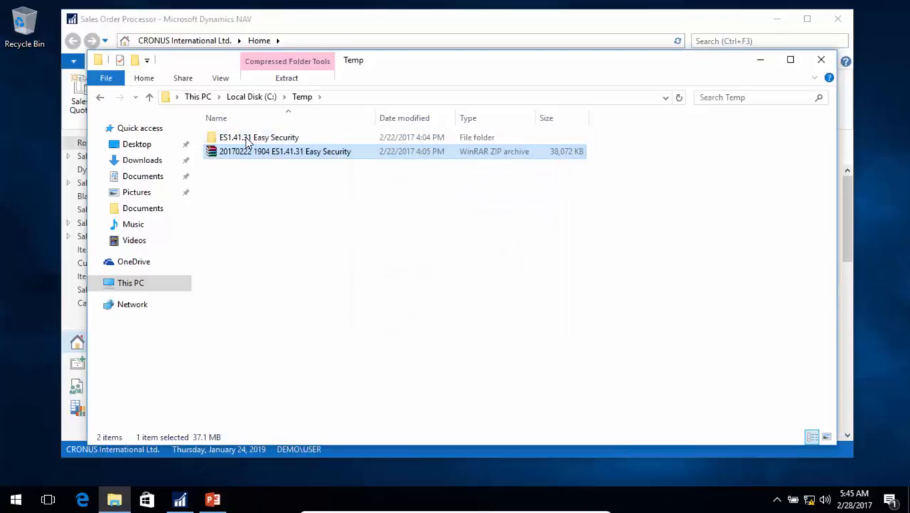
click(245, 139)
double_click(245, 138)
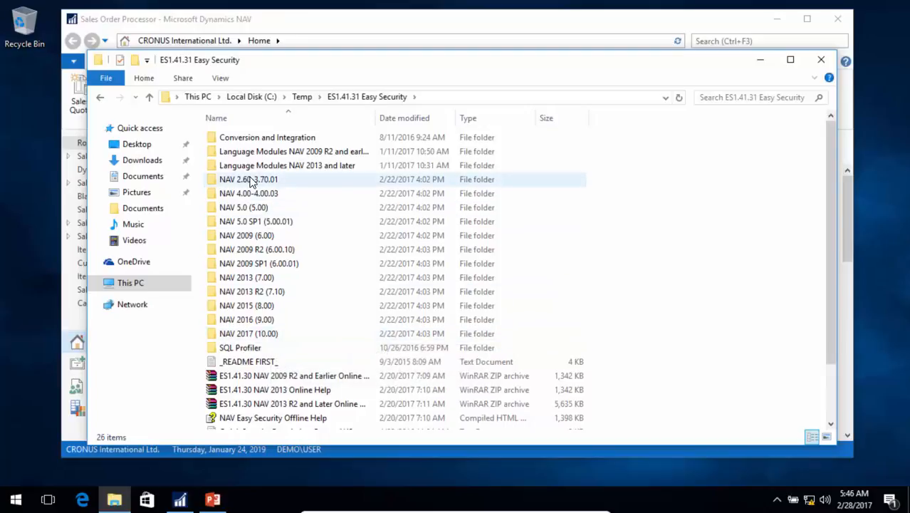
double_click(261, 341)
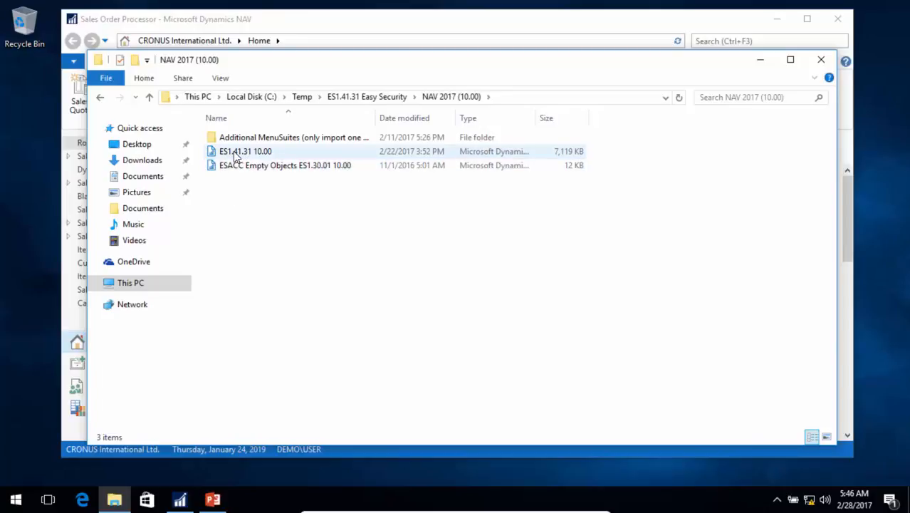
- Start the Dynamics NAV 2017 Development Environment and open Demo Database NAV (10-0) on server DEMO\NAVDEMO with Windows Authentication
key(super)
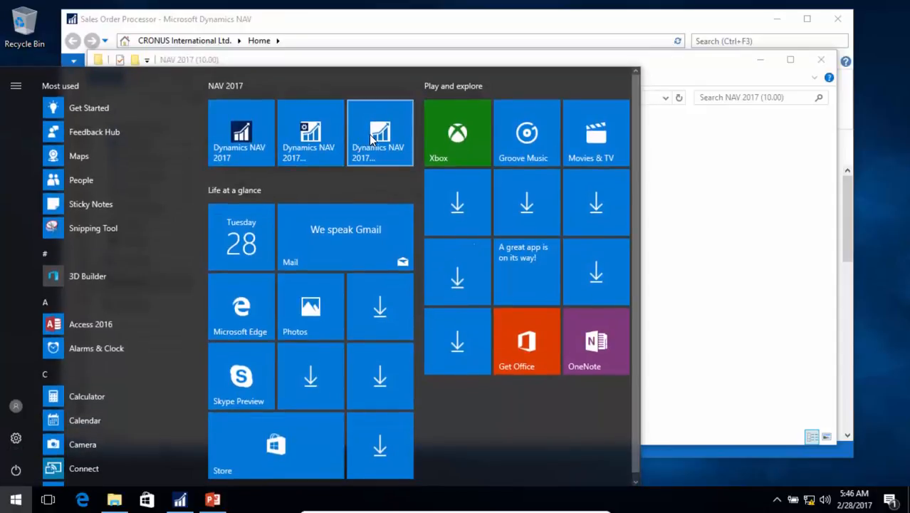
click(369, 135)
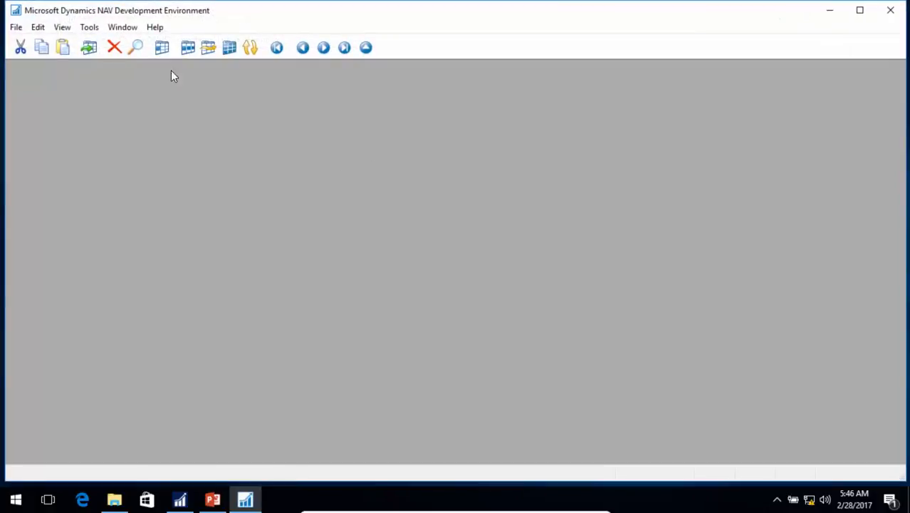
click(18, 27)
click(47, 62)
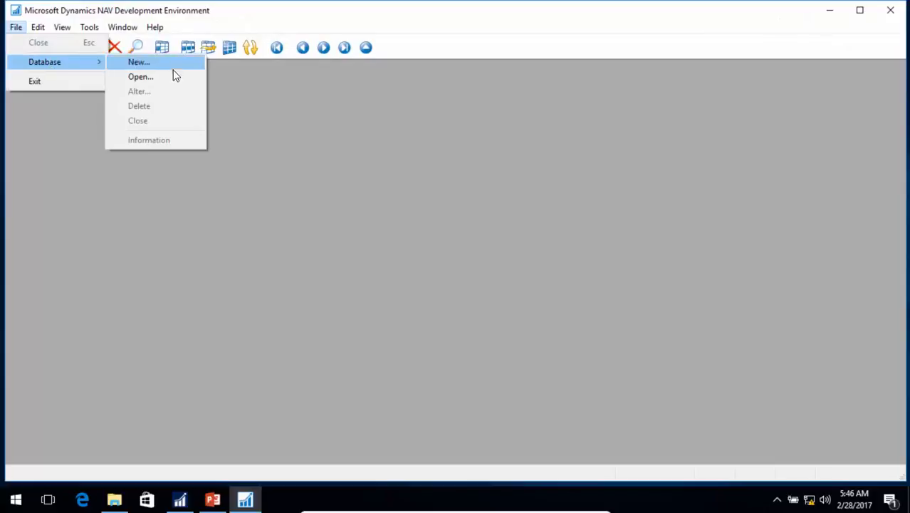
click(148, 76)
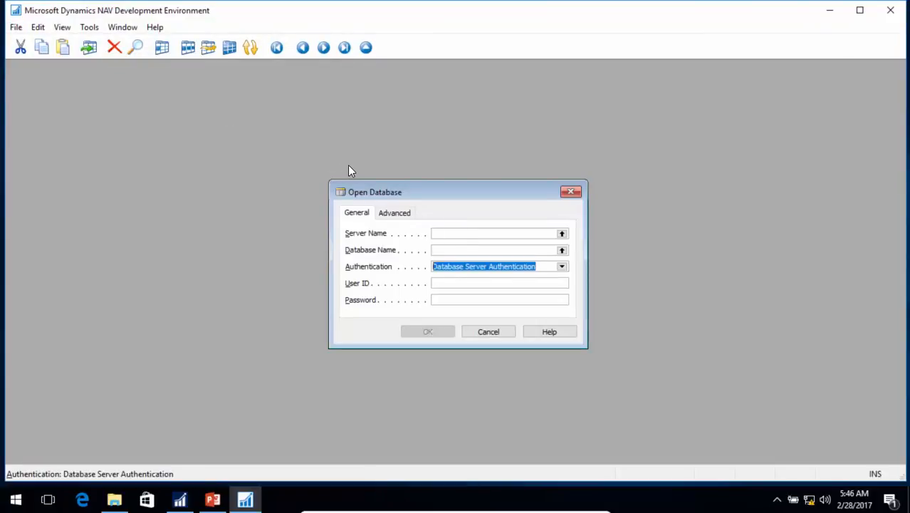
key(F6)
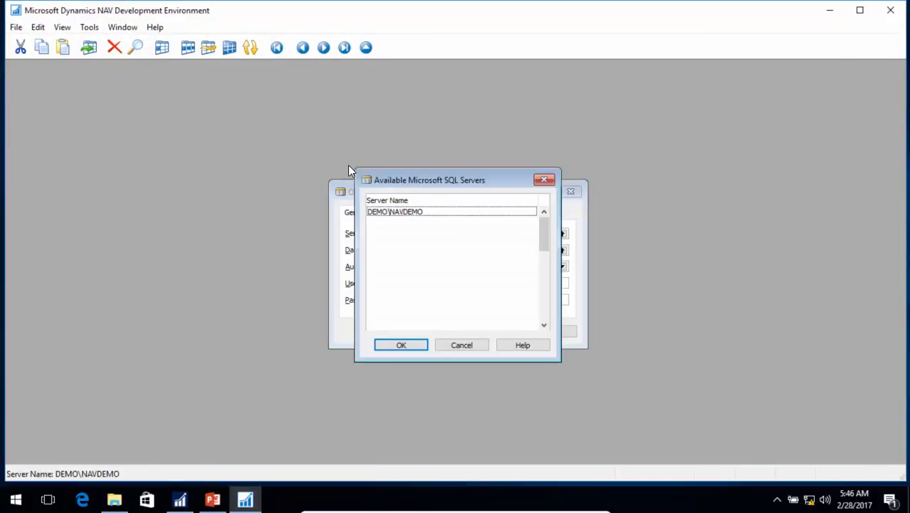
key(Return)
key(Tab)
key(F6)
key(Return)
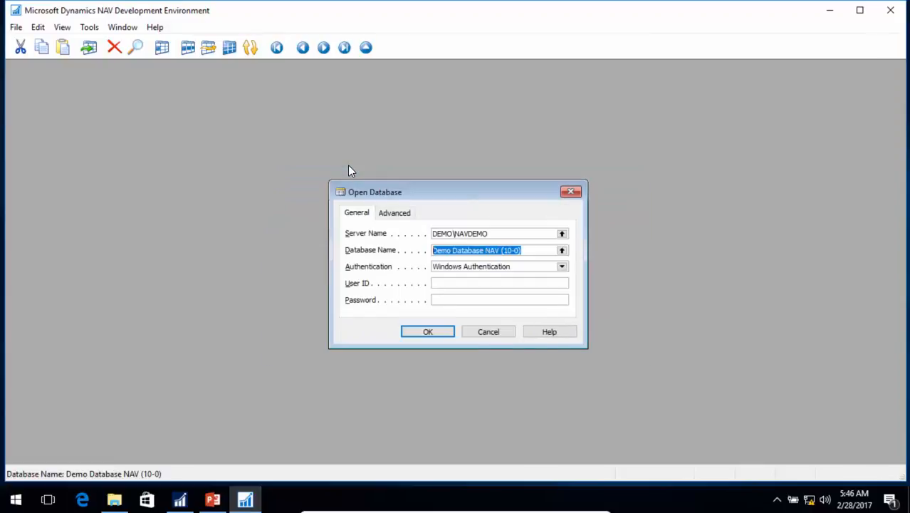
key(Return)
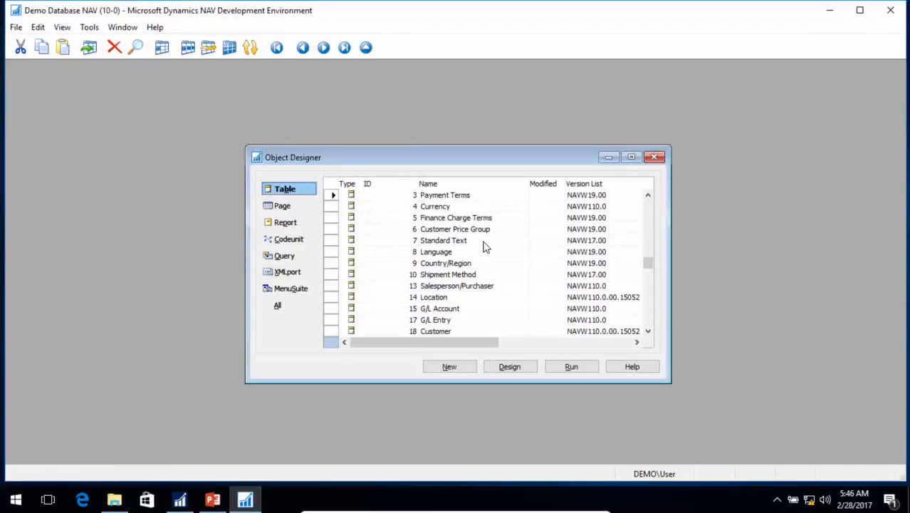
- Load ES1.41.31 10.00 from C:\Temp\ES1.41.31 Easy Security\NAV 2017 (10.00) for object import and open it in the Import Worksheet
click(16, 27)
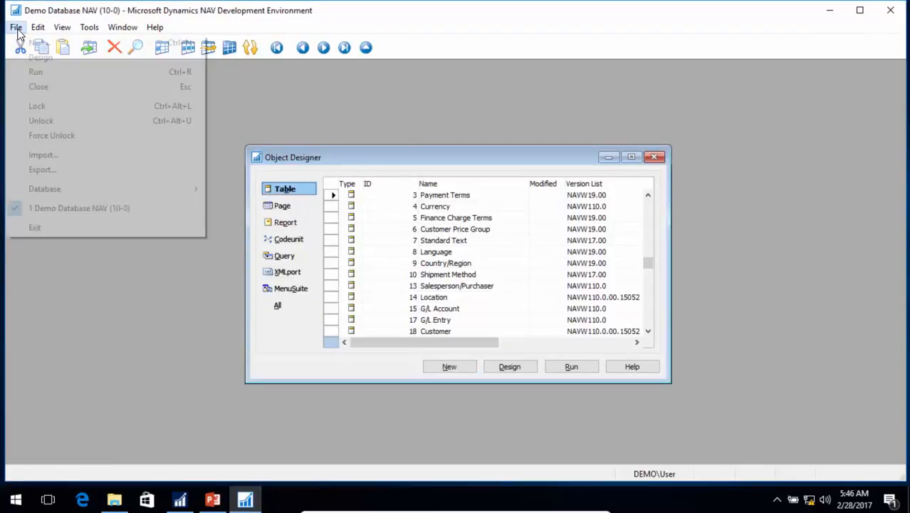
click(57, 155)
click(62, 270)
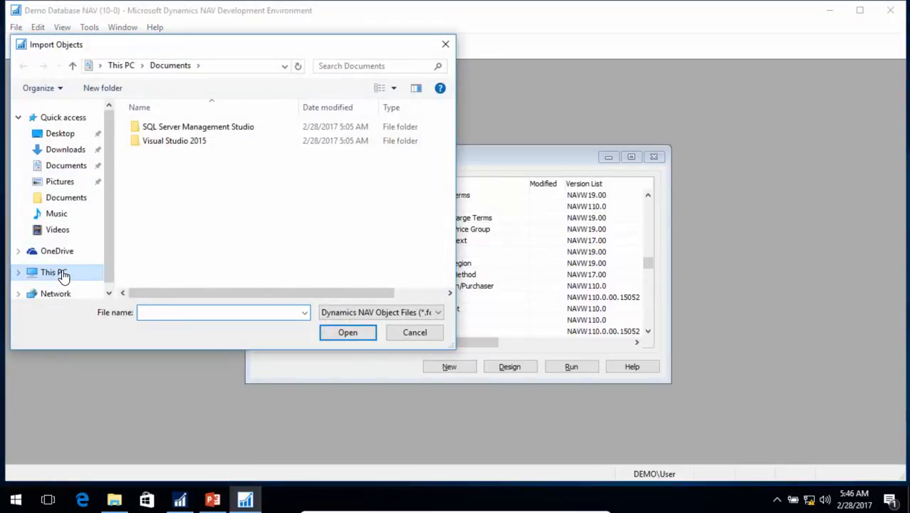
scroll(223, 271, down, 3)
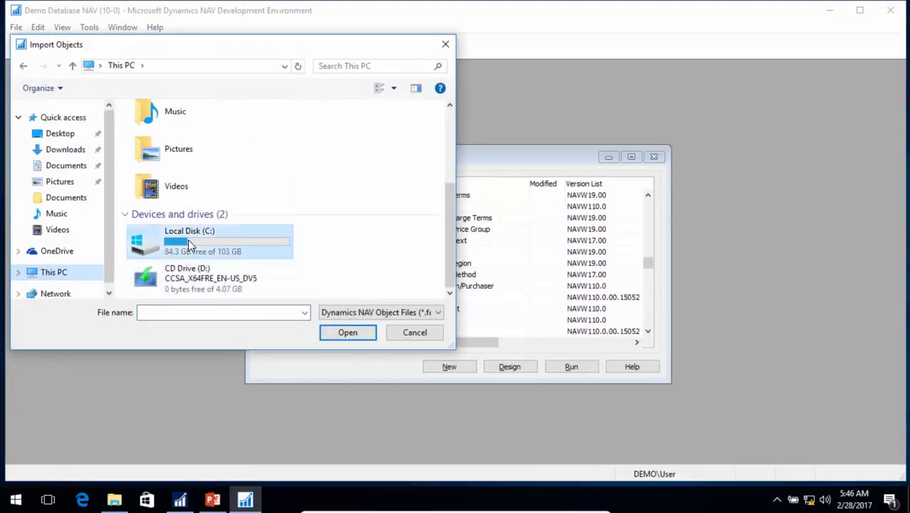
double_click(185, 240)
double_click(155, 198)
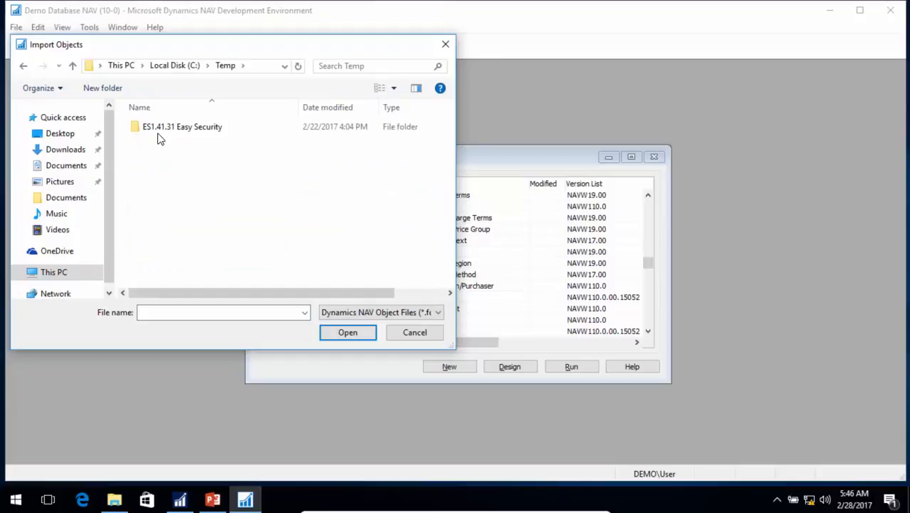
double_click(160, 127)
scroll(197, 249, down, 2)
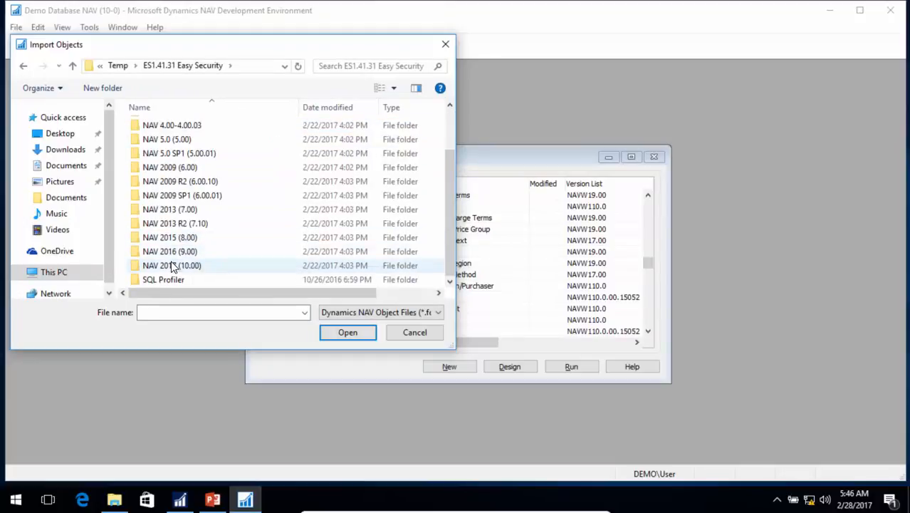
double_click(173, 264)
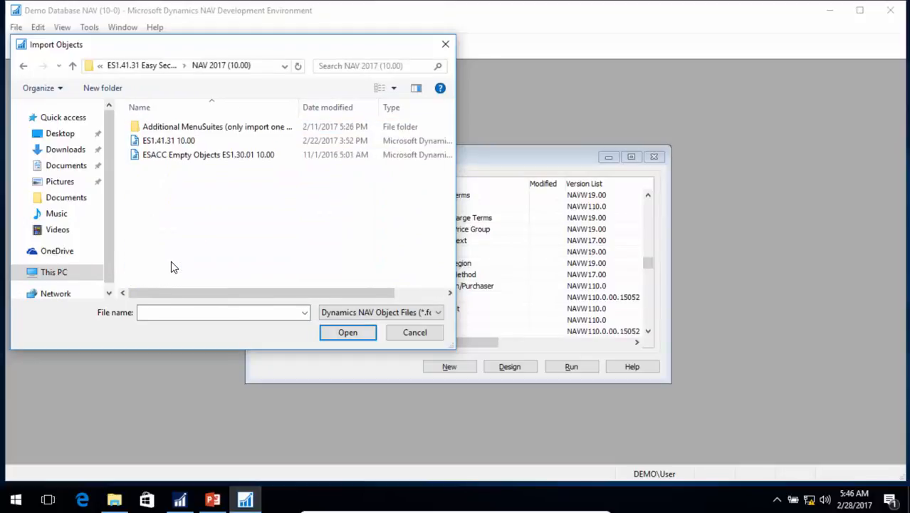
click(169, 142)
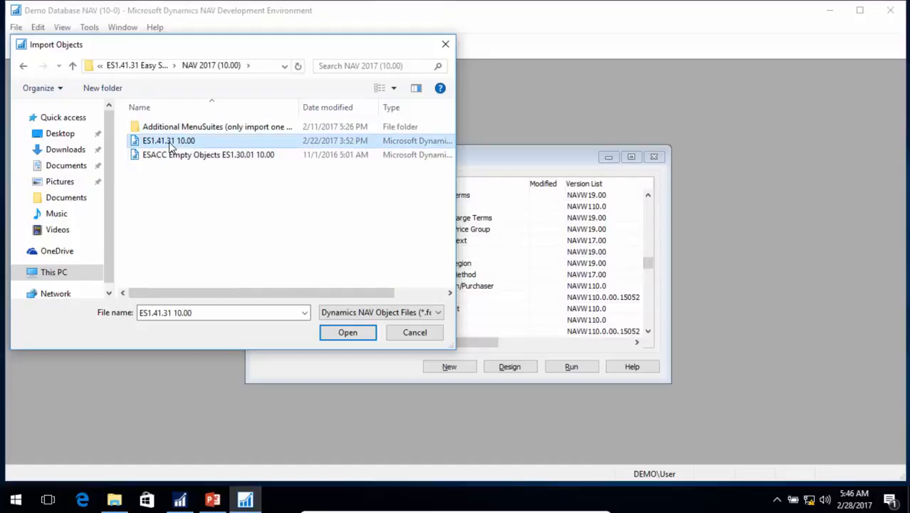
click(338, 335)
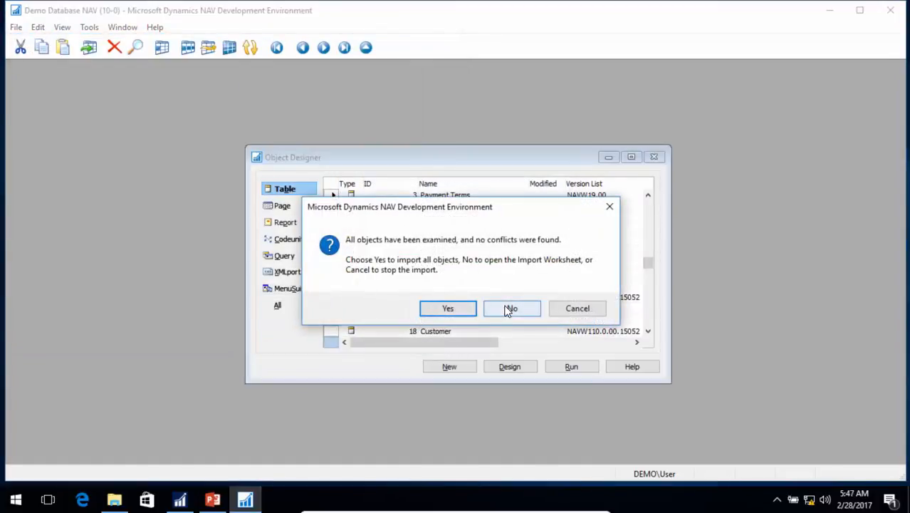
click(509, 311)
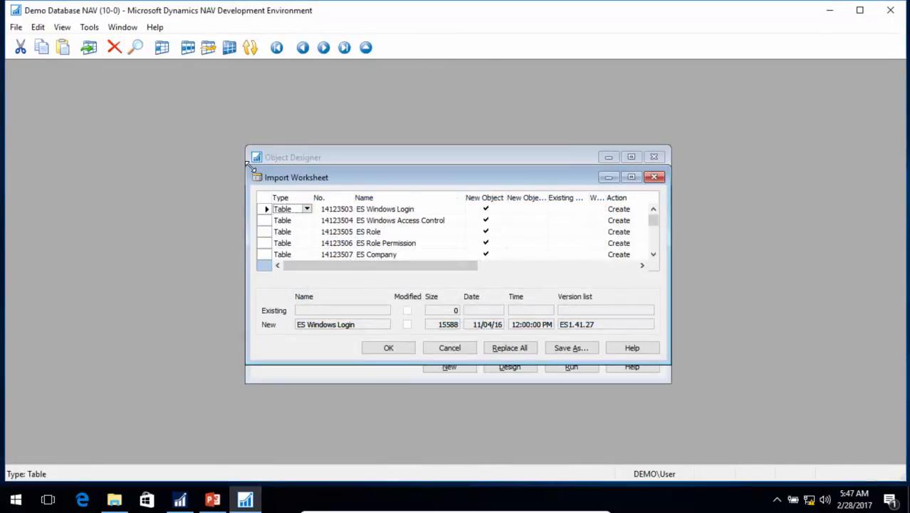
- Enlarge the Import Worksheet and find the MenuSuite object in the Type column
drag(251, 168, 125, 69)
drag(300, 362, 307, 443)
text(men)
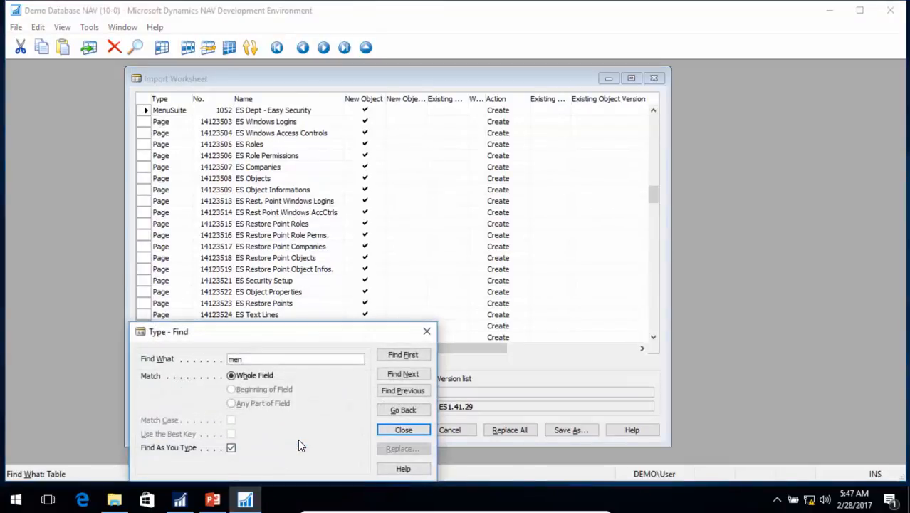
key(Return)
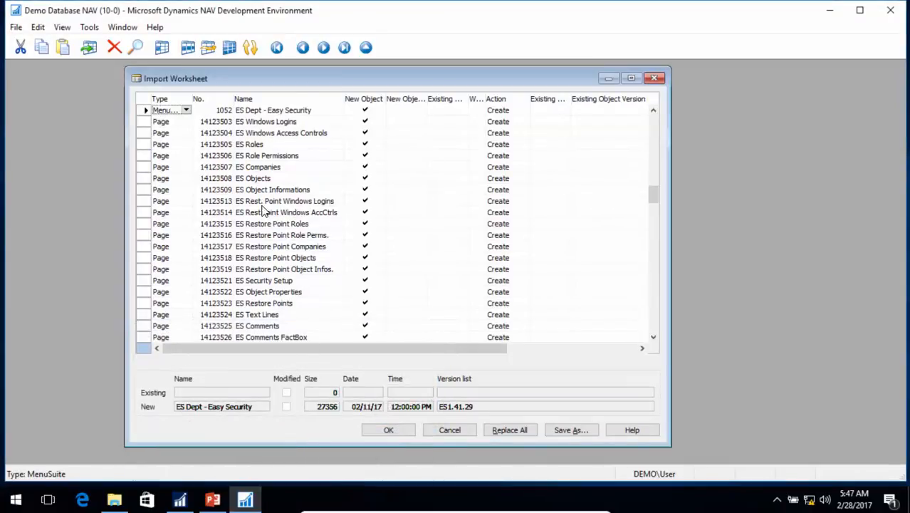
scroll(225, 123, up, 3)
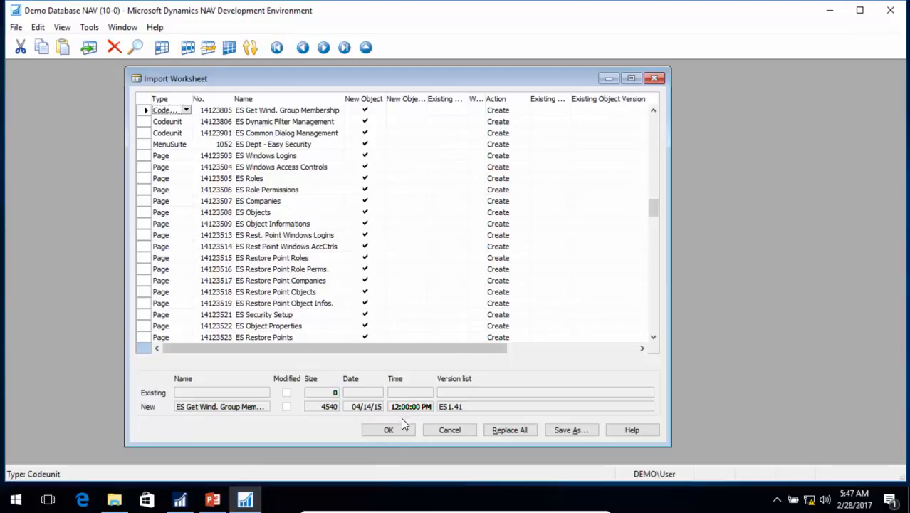
- Import the Easy Security objects with schema synchronization set to Now - with validation
click(389, 430)
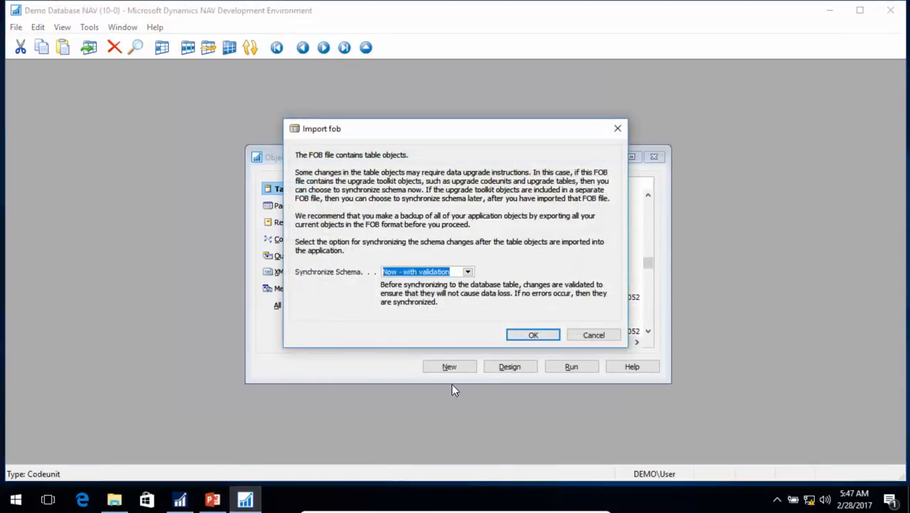
click(531, 335)
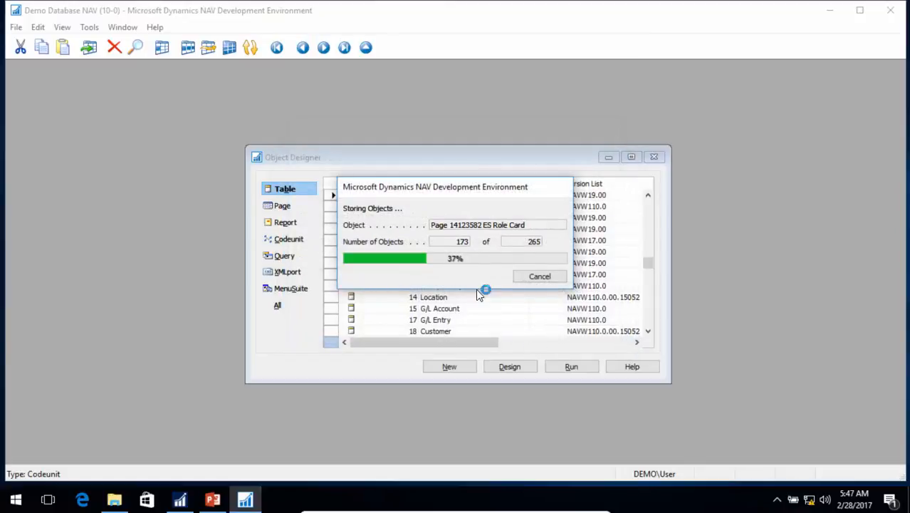
click(521, 346)
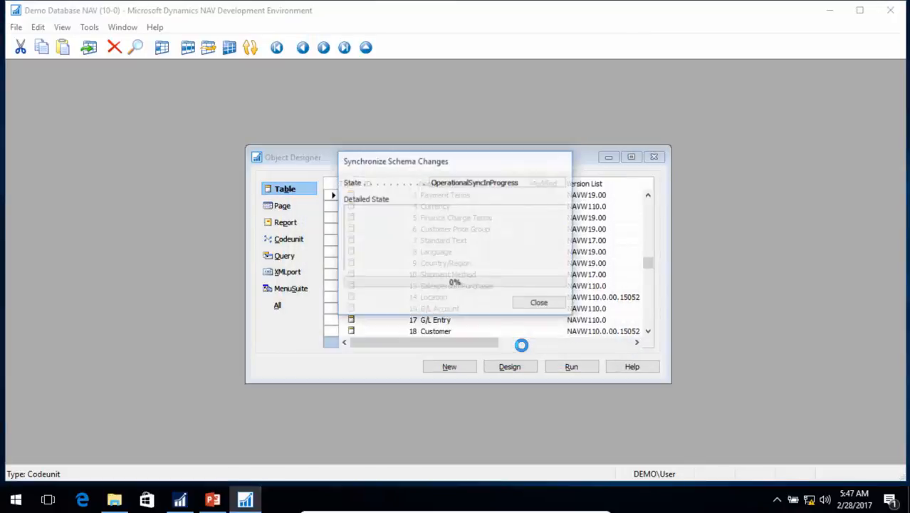
click(541, 304)
click(506, 317)
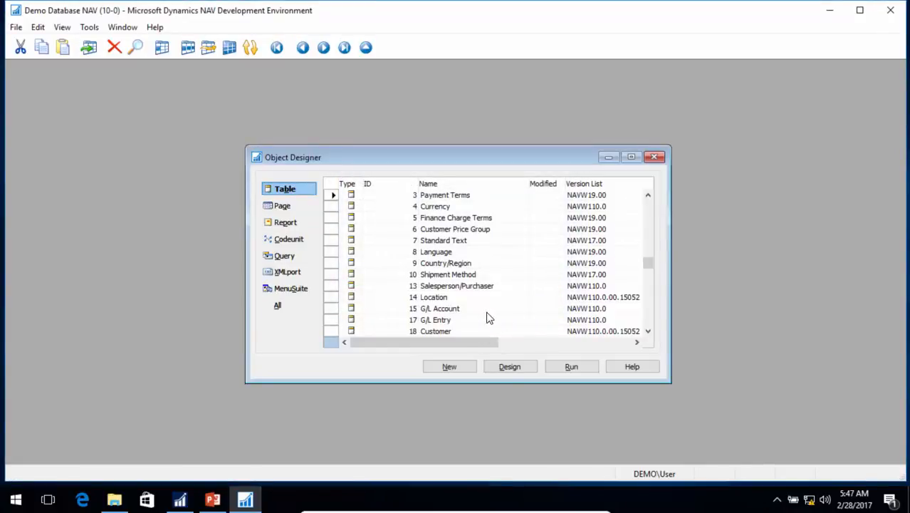
- Import ESACC Empty Objects ES1.30.01 10.00 from the NAV 2017 (10.00) folder through the Import Worksheet
click(15, 27)
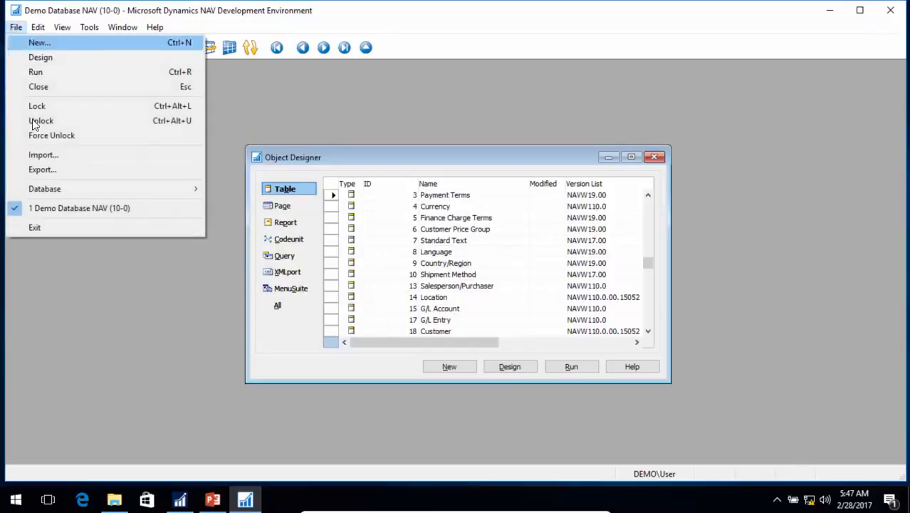
click(43, 155)
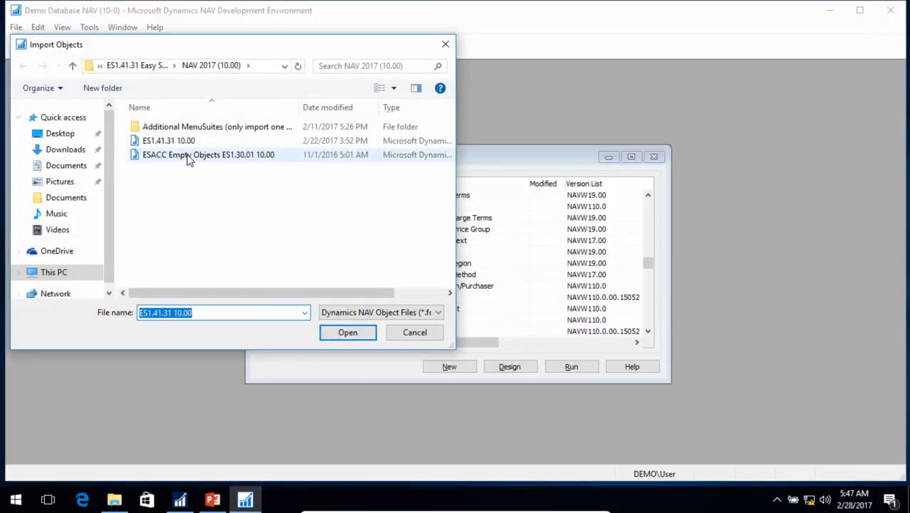
click(189, 155)
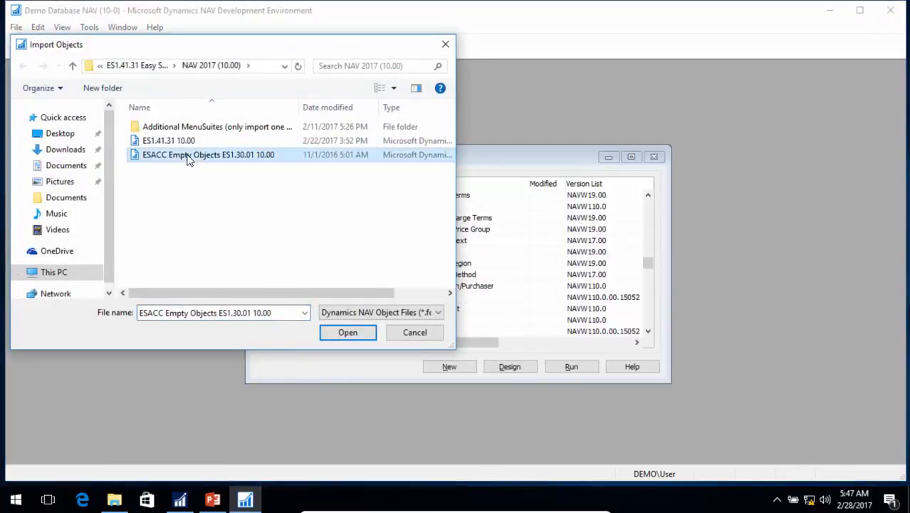
click(354, 335)
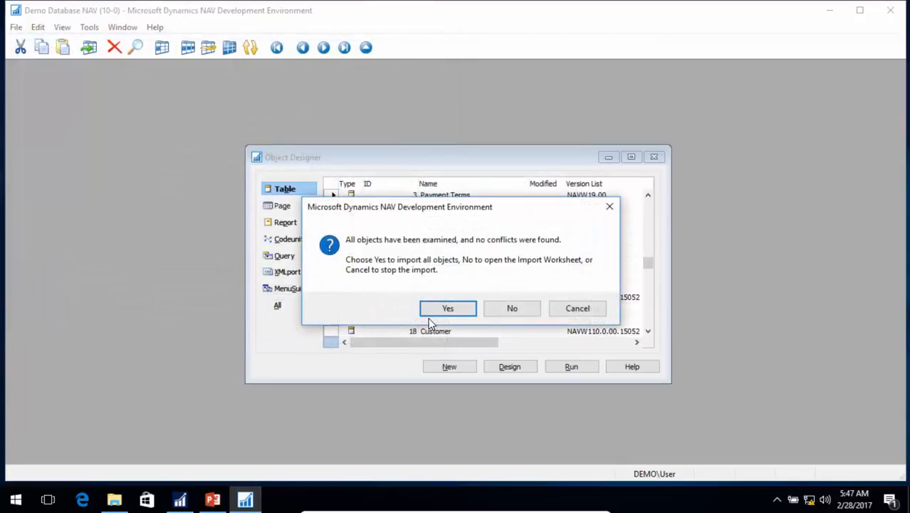
click(511, 308)
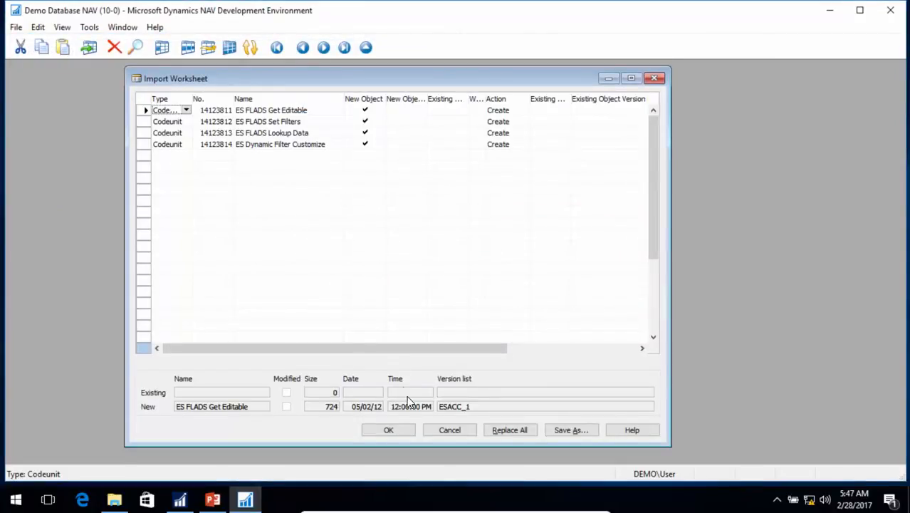
click(390, 429)
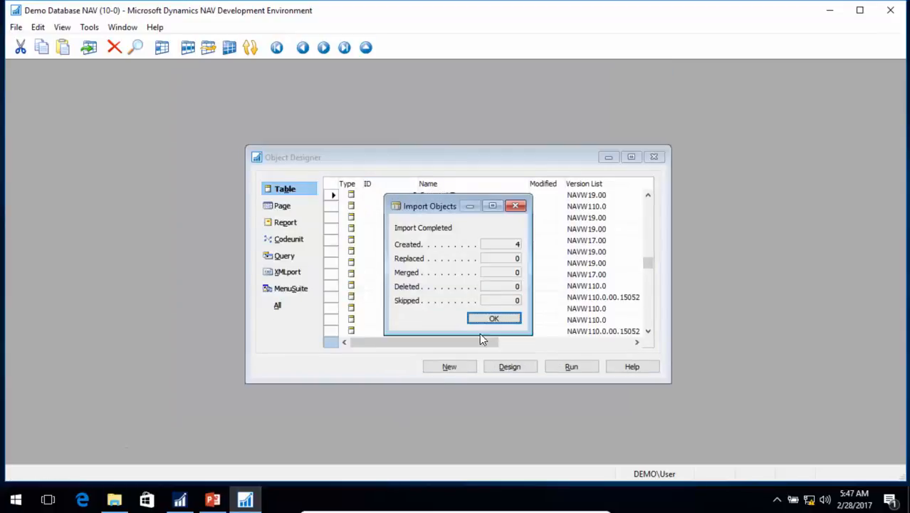
click(495, 319)
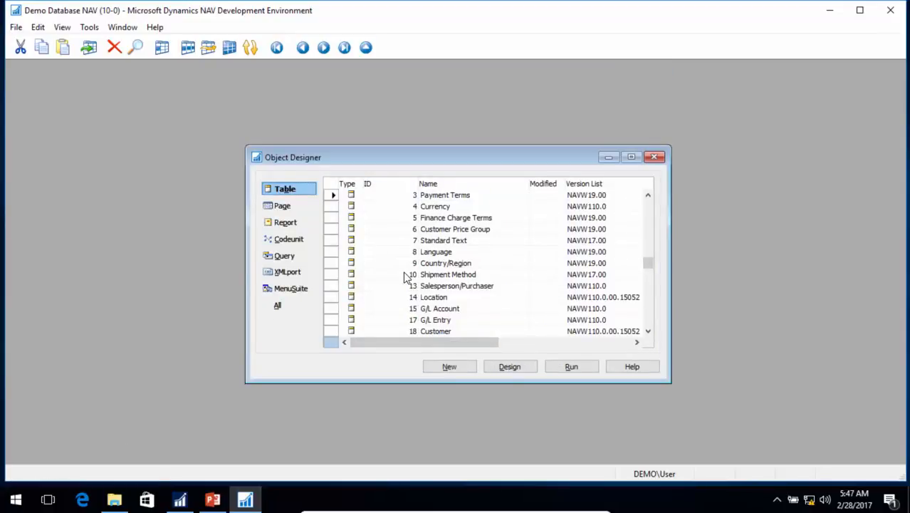
- List all object types in the Object Designer and filter the Version List by ES*
click(280, 306)
click(598, 300)
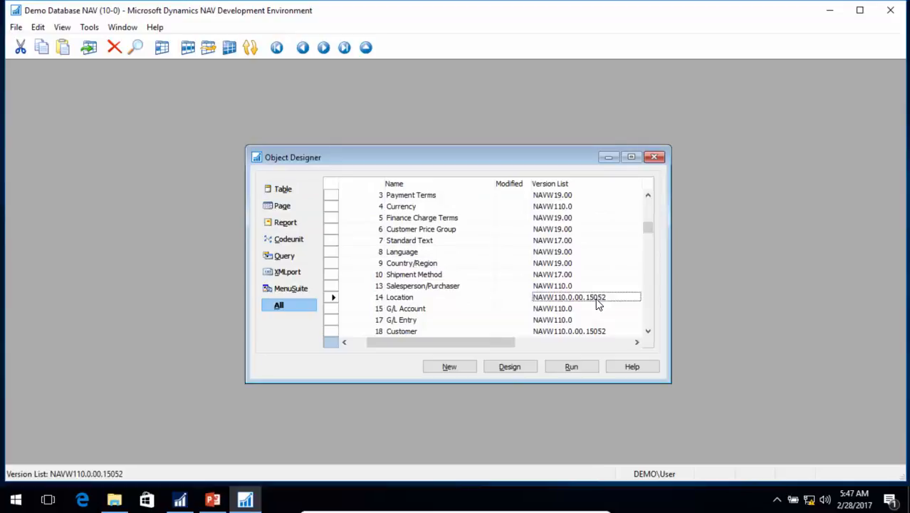
key(F7)
text(ES*)
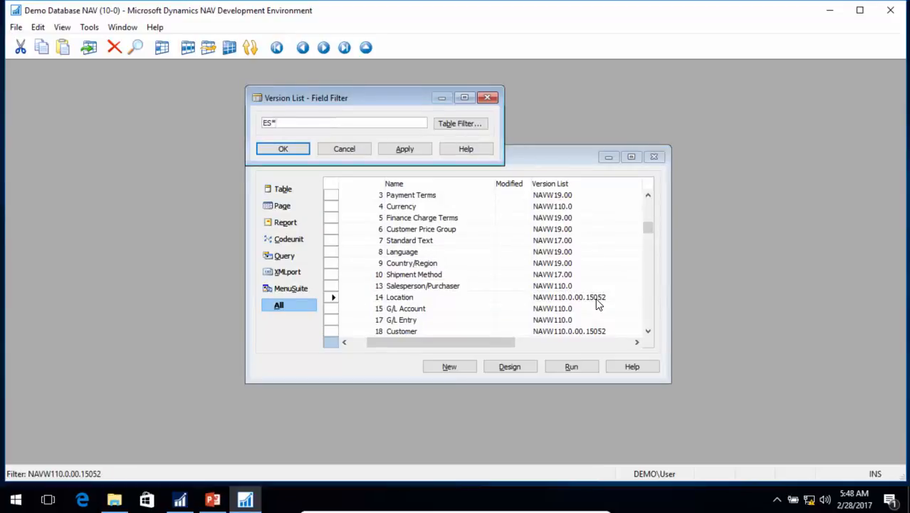
key(Return)
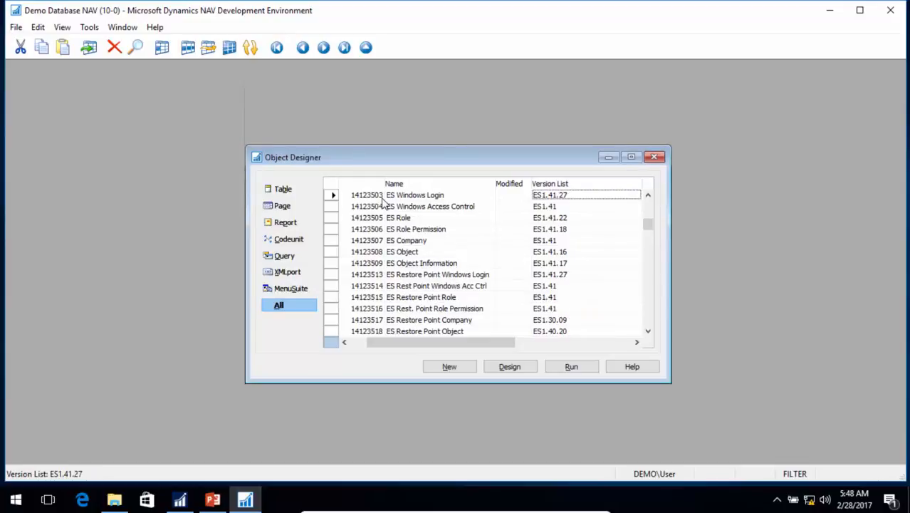
- Compile all the filtered Easy Security objects with schema synchronization set to Now - with validation
click(326, 183)
click(89, 27)
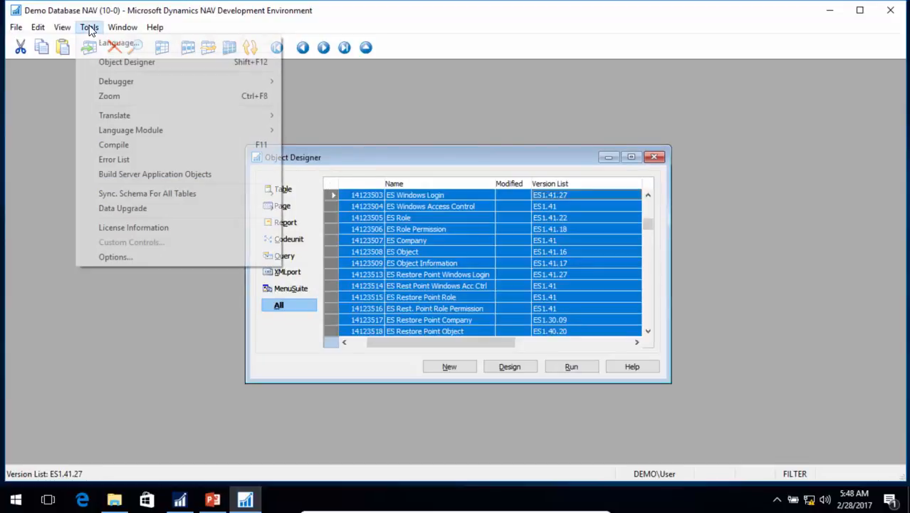
click(140, 145)
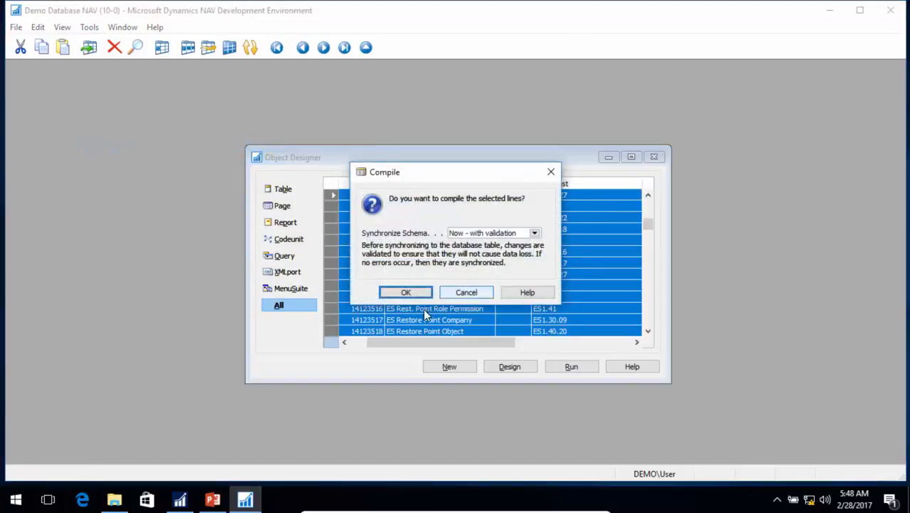
click(407, 292)
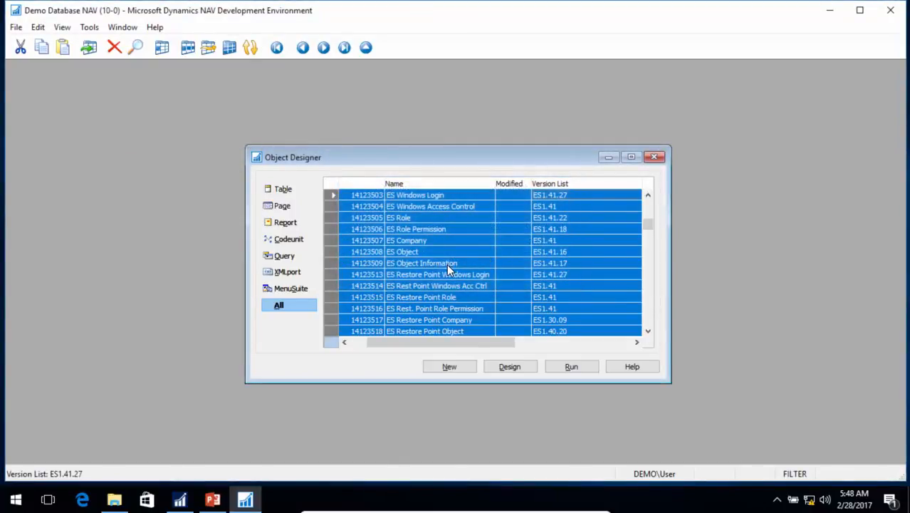
- Show all MenuSuite objects unfiltered and review ES1.41.30 MenuSuite 10.00 1051-1060 in the Import Worksheet without importing it
click(292, 288)
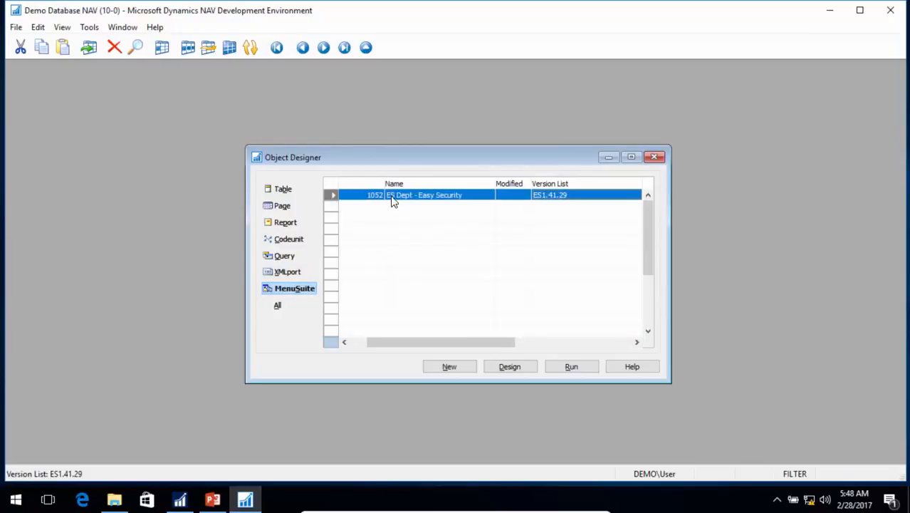
click(229, 47)
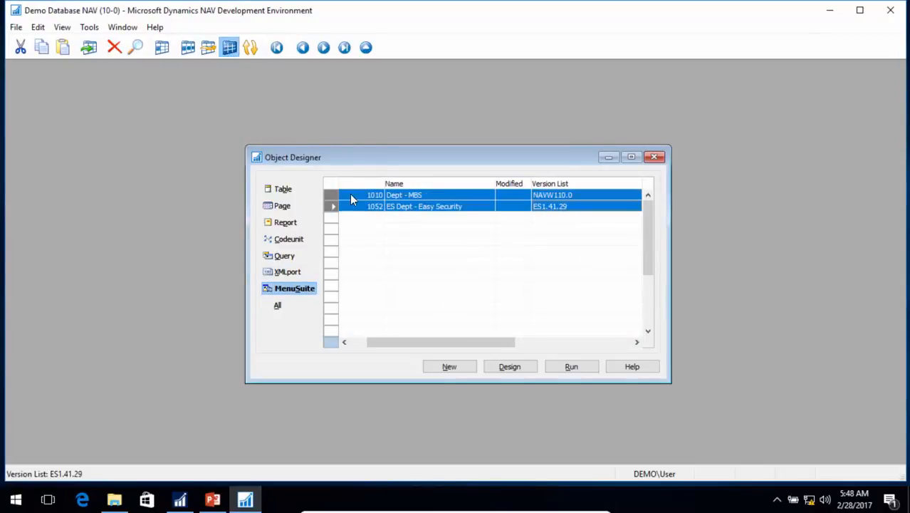
click(16, 27)
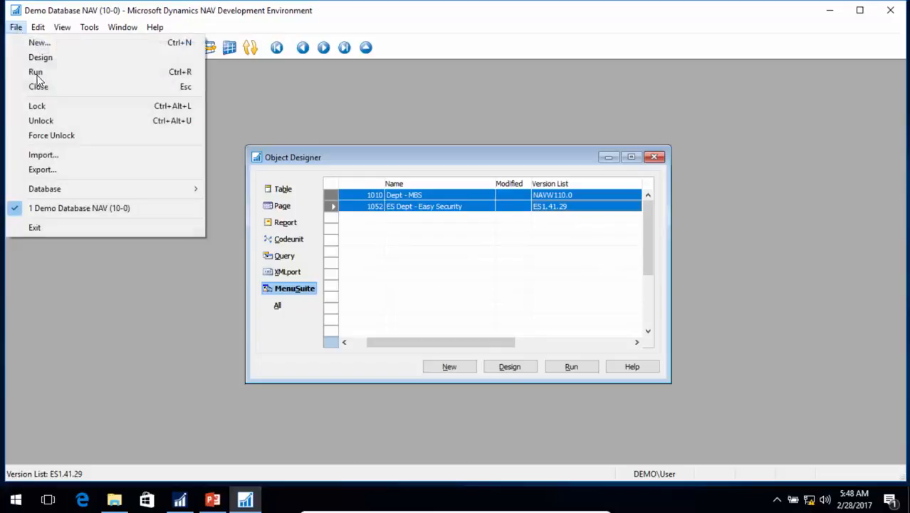
click(43, 155)
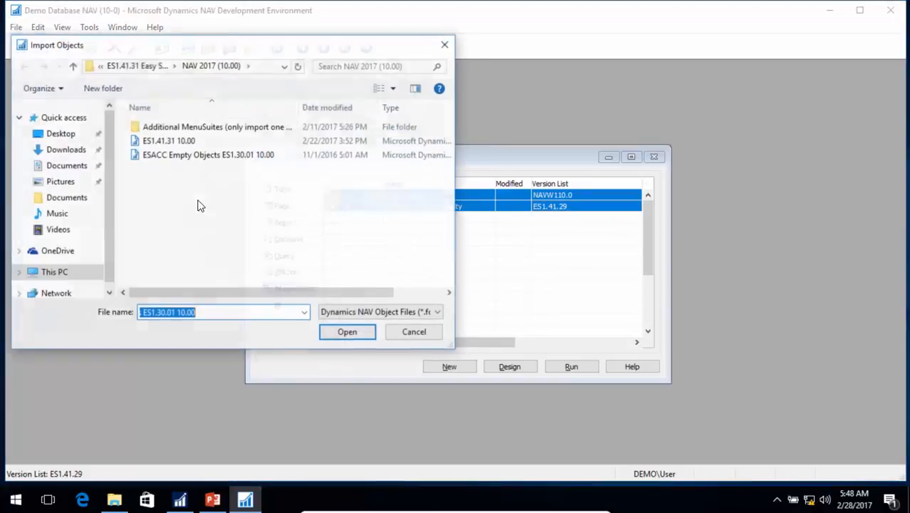
double_click(181, 128)
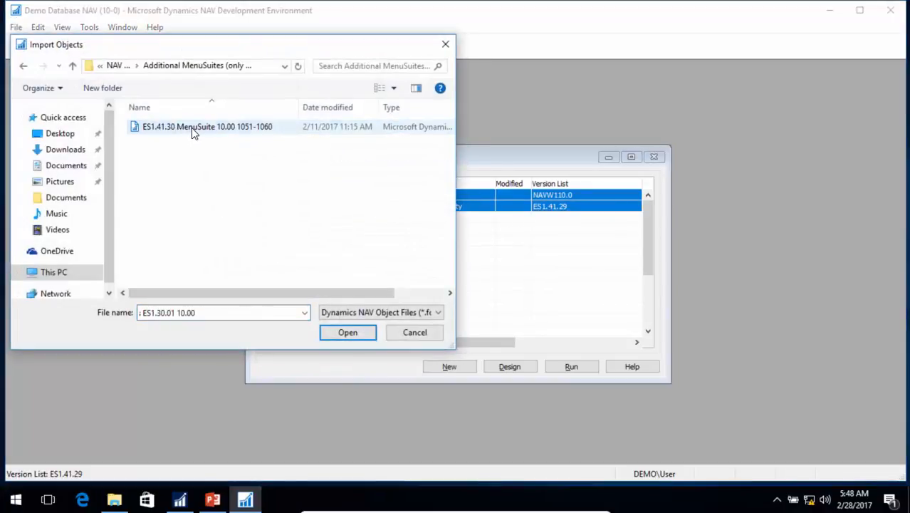
click(192, 128)
click(349, 334)
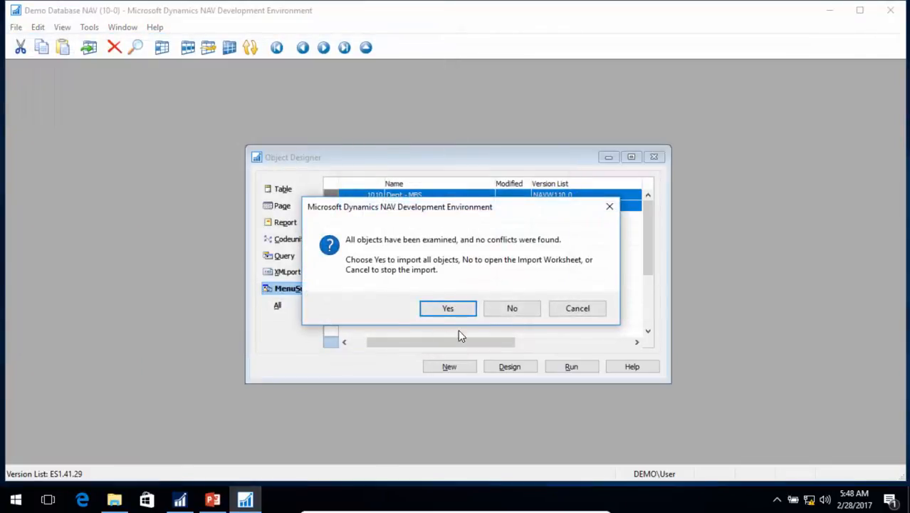
click(526, 307)
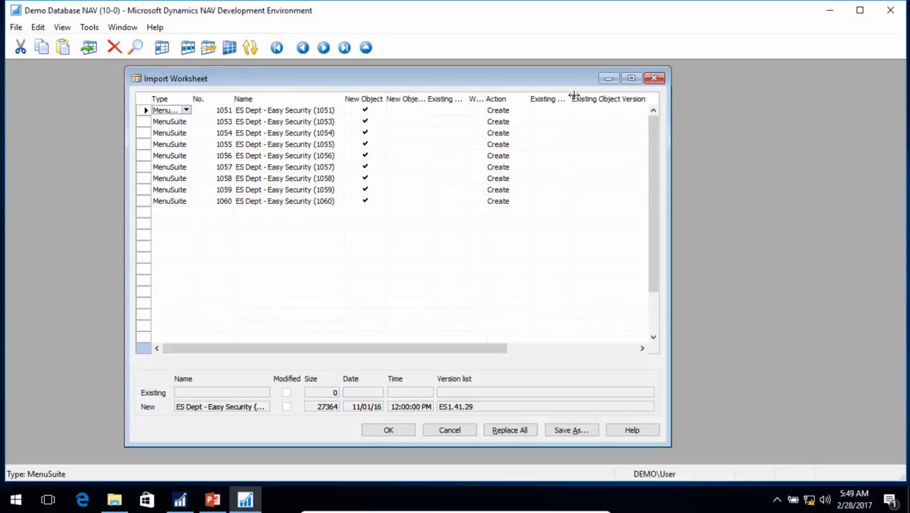
click(655, 79)
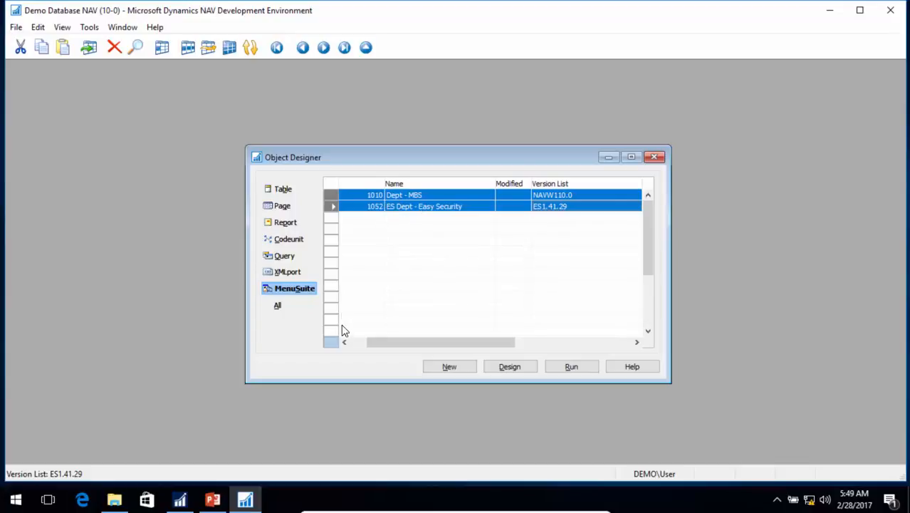
- Switch to the Microsoft Dynamics NAV client, reconnect it to the server and open the Easy Security department
click(182, 498)
click(73, 61)
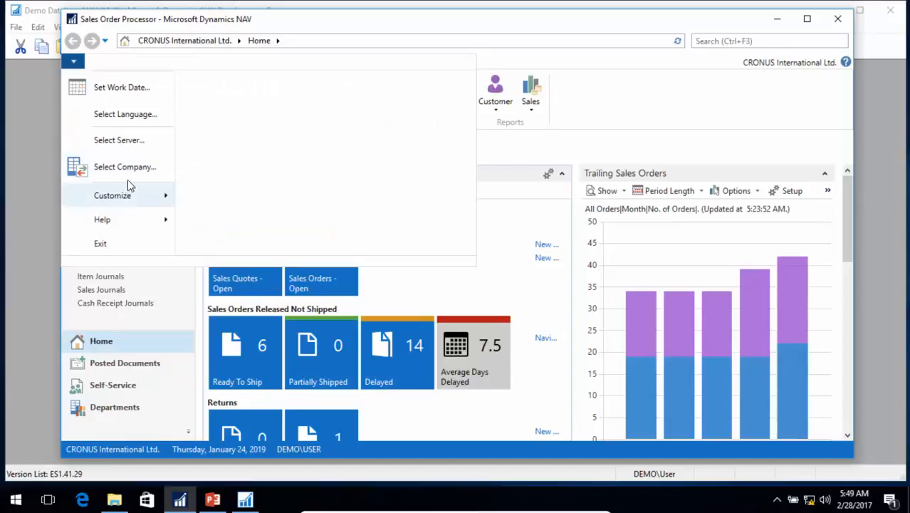
click(119, 144)
click(528, 357)
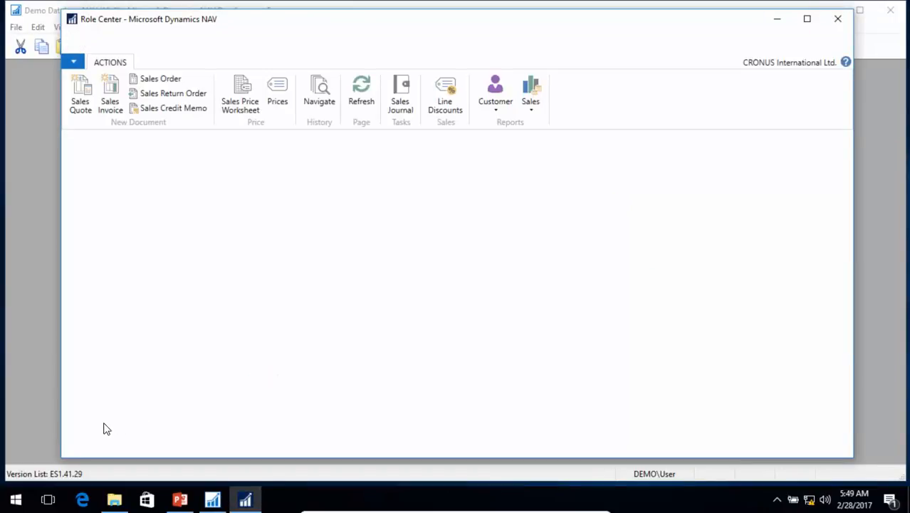
click(106, 407)
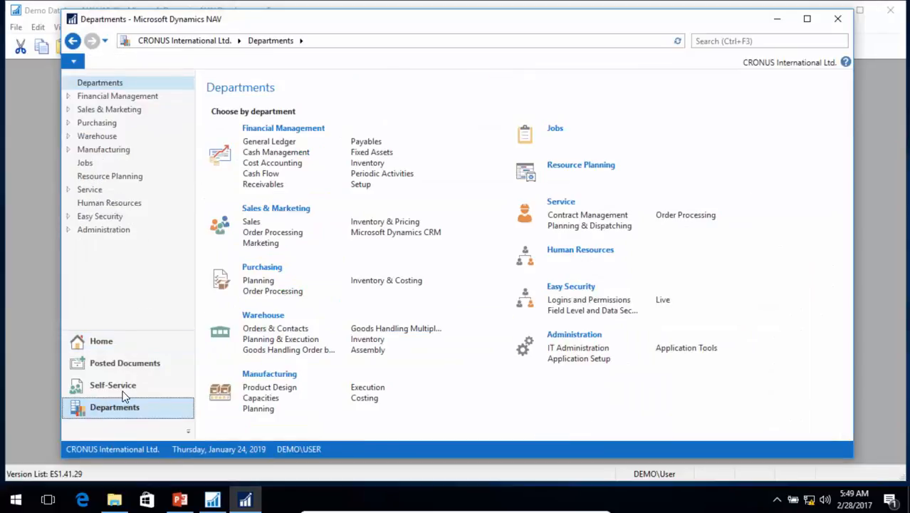
click(95, 218)
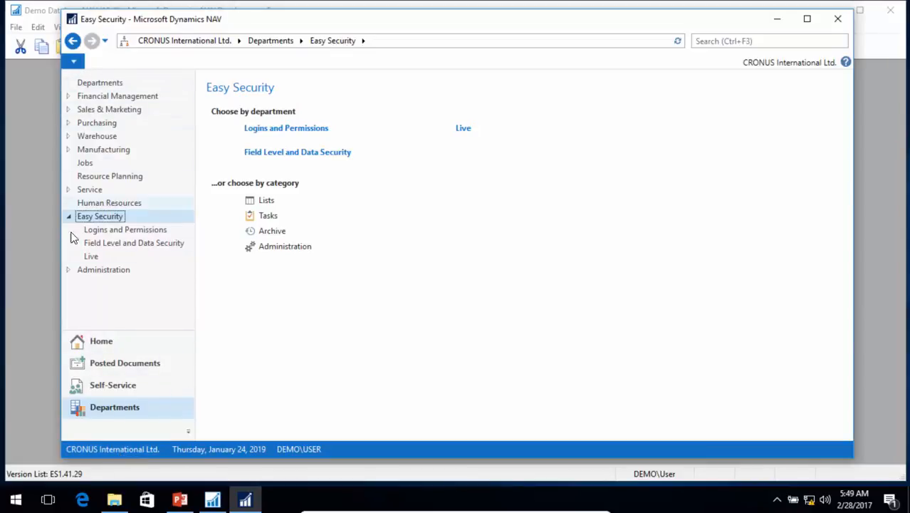
- Create a new company named Easy Security in the Companies list under IT Administration, General
click(69, 269)
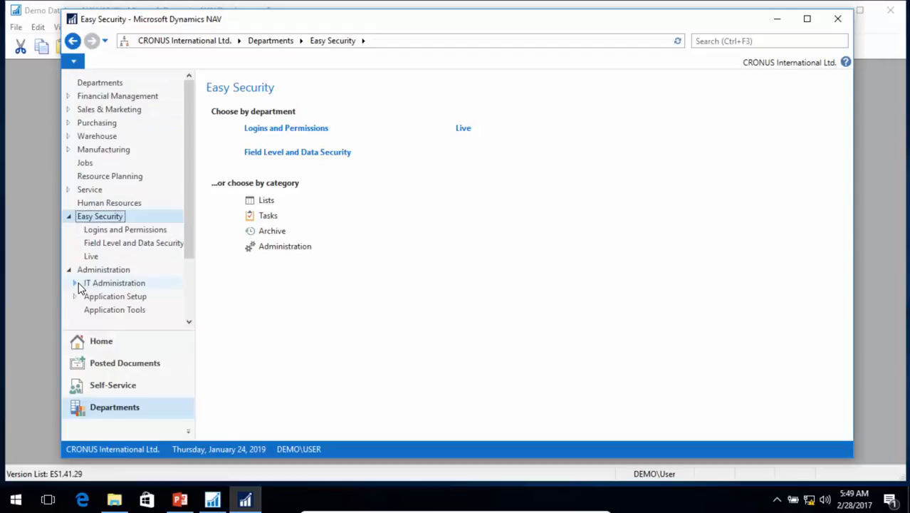
click(77, 282)
click(116, 325)
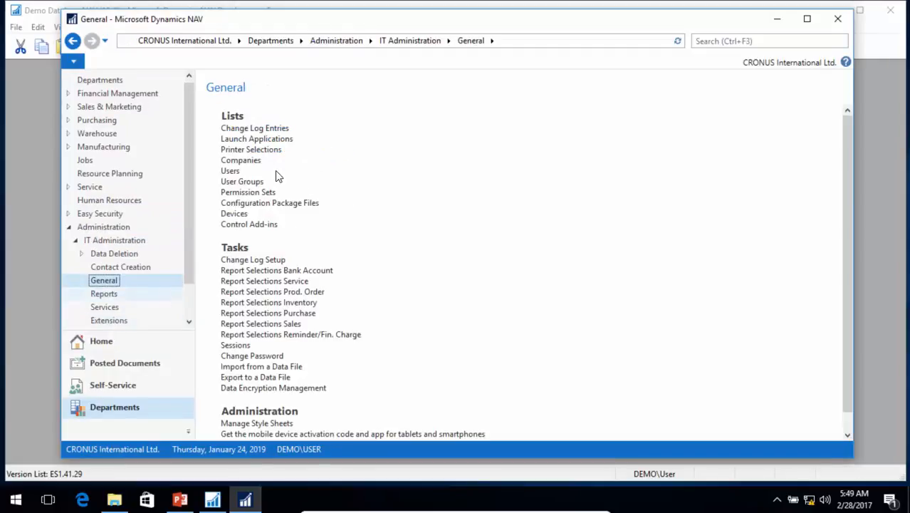
click(249, 162)
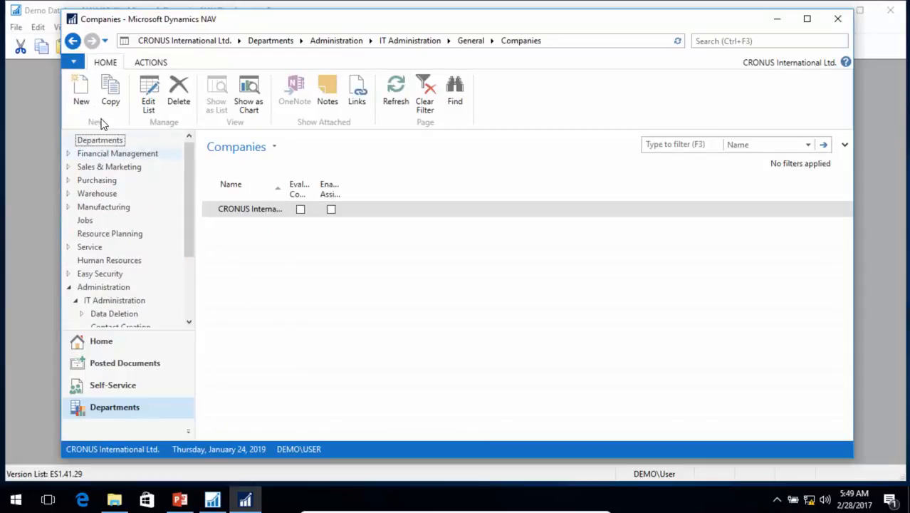
click(89, 101)
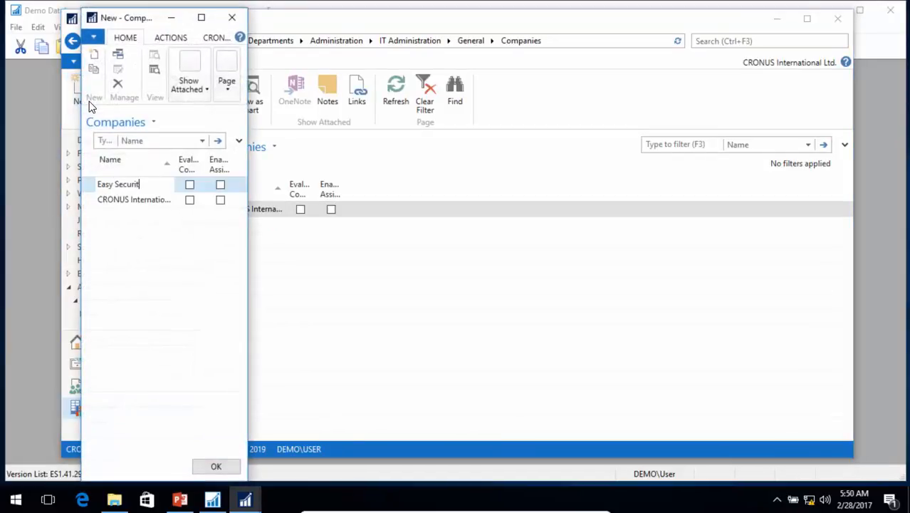
key(Return)
click(232, 19)
- Change the active company to Easy Security
click(105, 448)
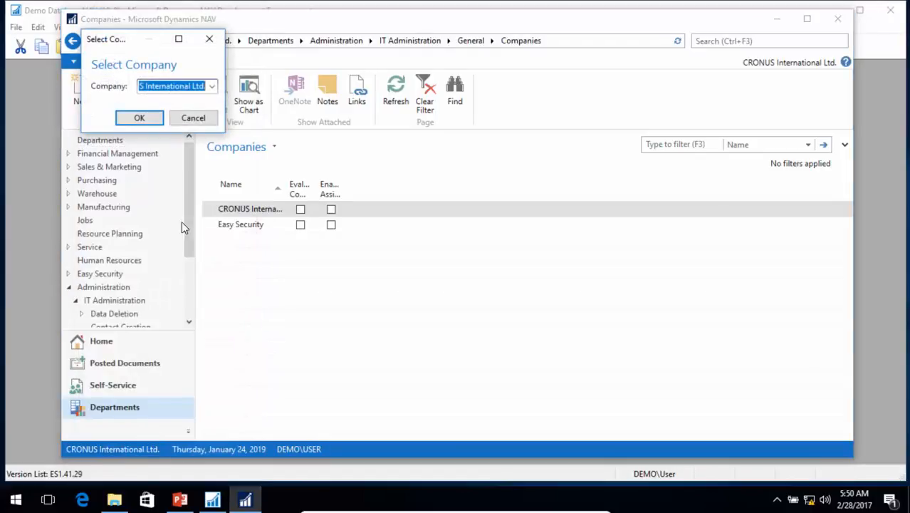
click(212, 86)
click(169, 115)
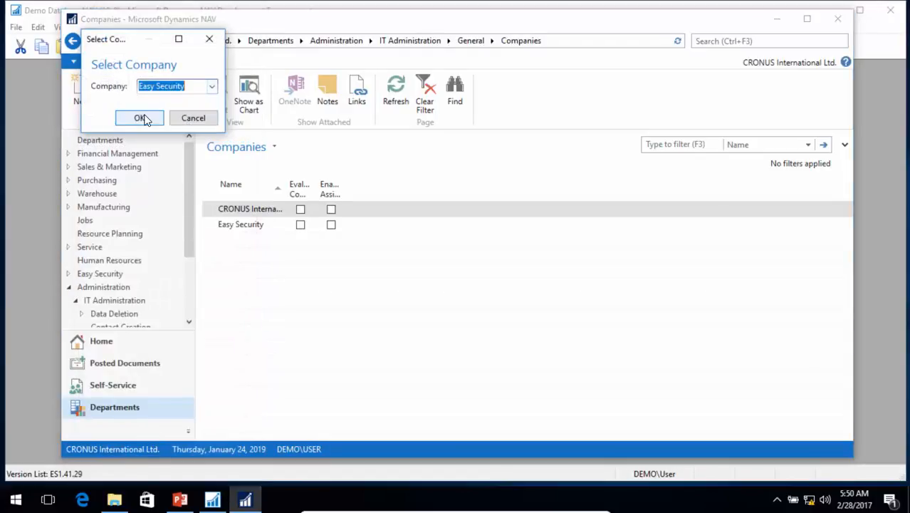
click(139, 117)
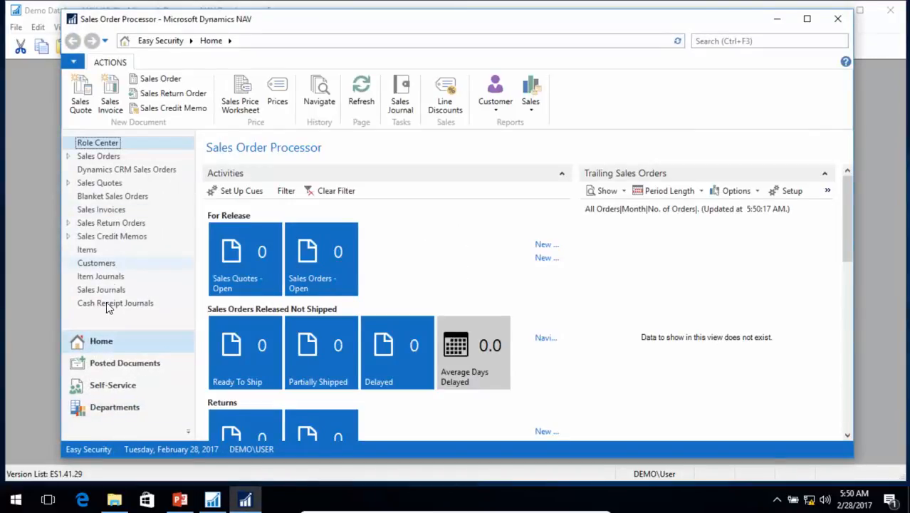
- Open Security Setup in the Logins and Permissions area of the Easy Security department and choose Initialize Complete Setup
click(110, 410)
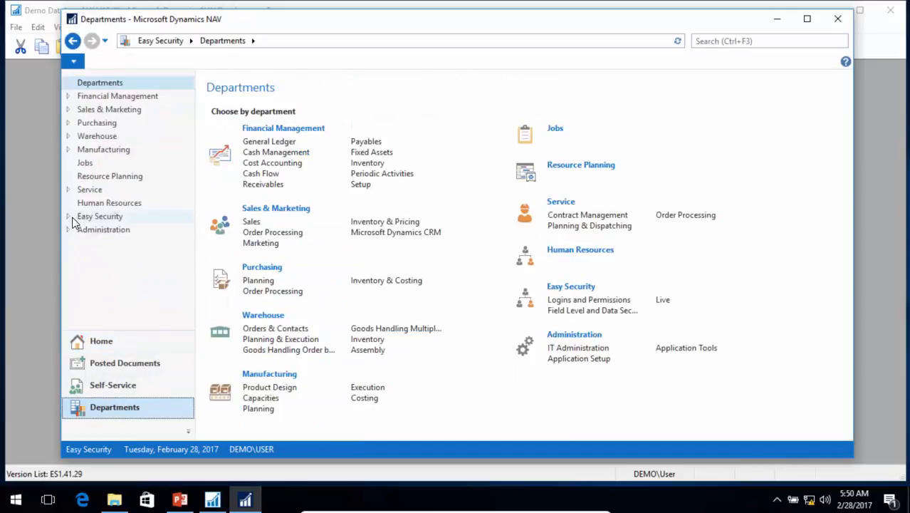
click(70, 218)
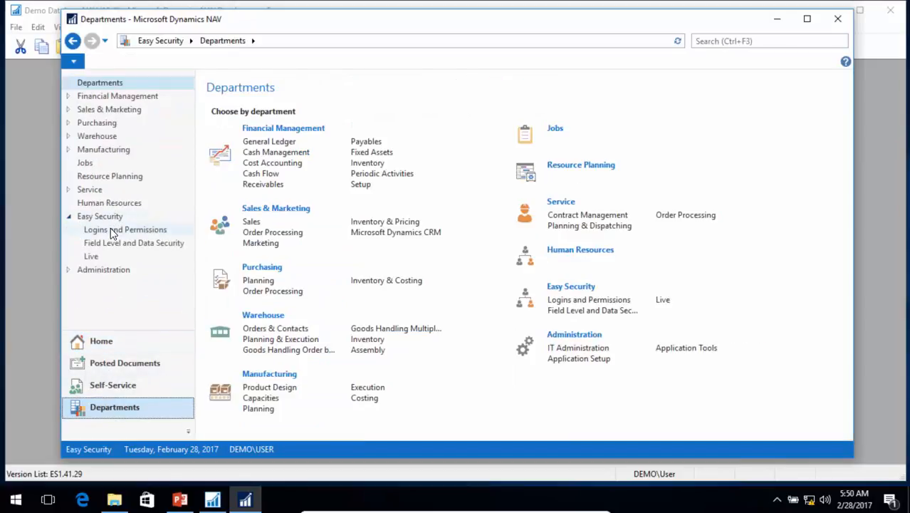
click(112, 232)
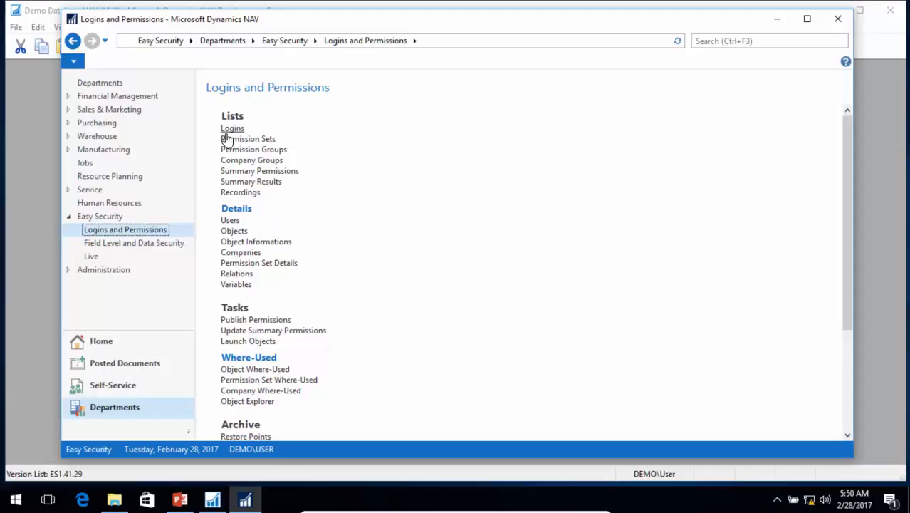
scroll(388, 321, down, 3)
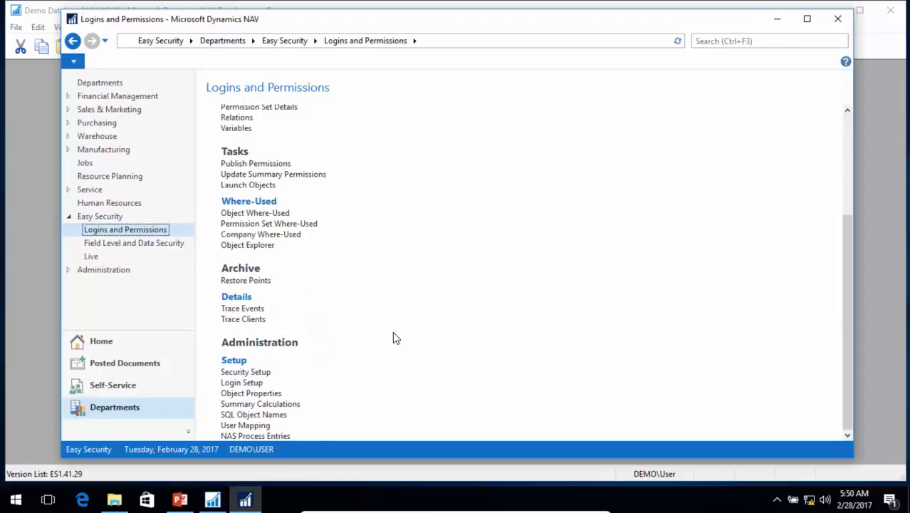
click(240, 375)
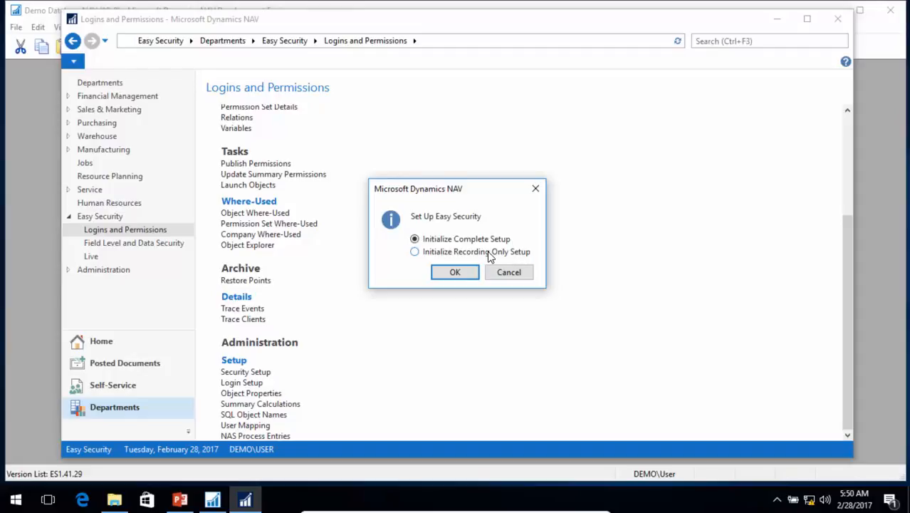
click(453, 274)
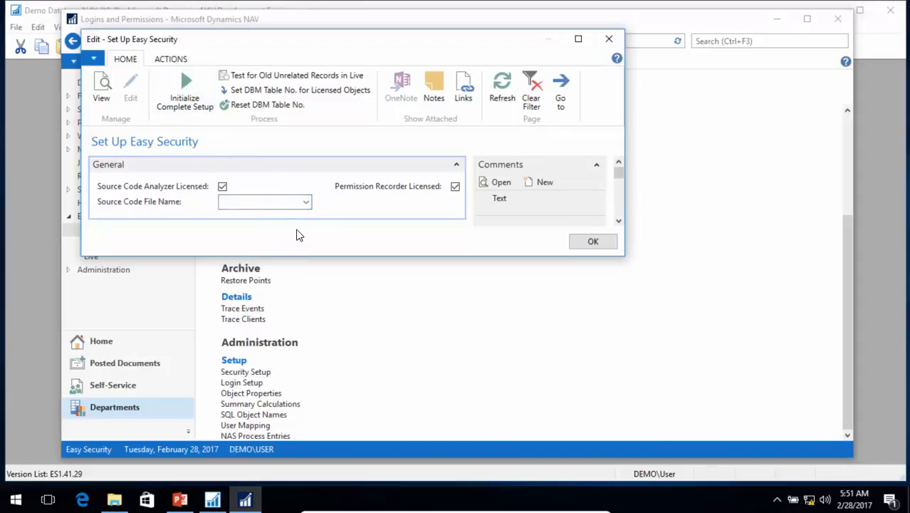
- Switch to the NAV Development Environment and try to export all objects in text format as All Objects in C:\Temp
click(39, 332)
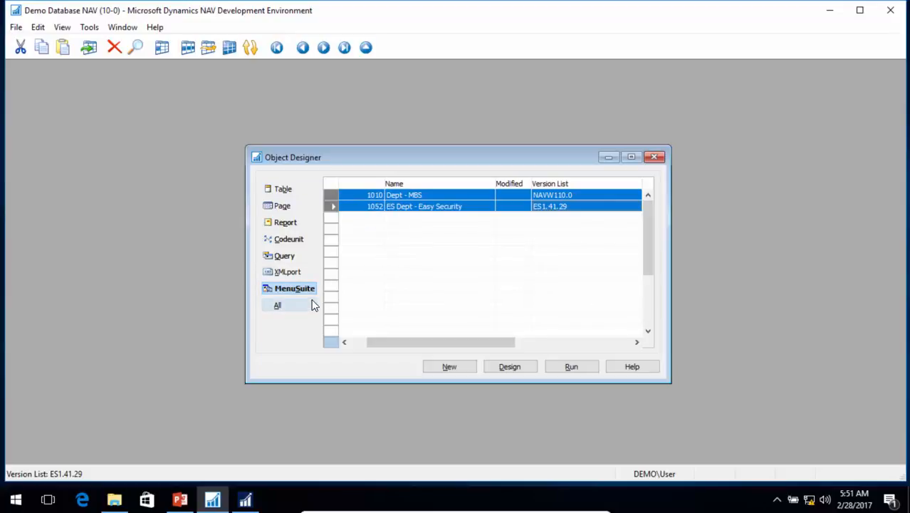
click(280, 307)
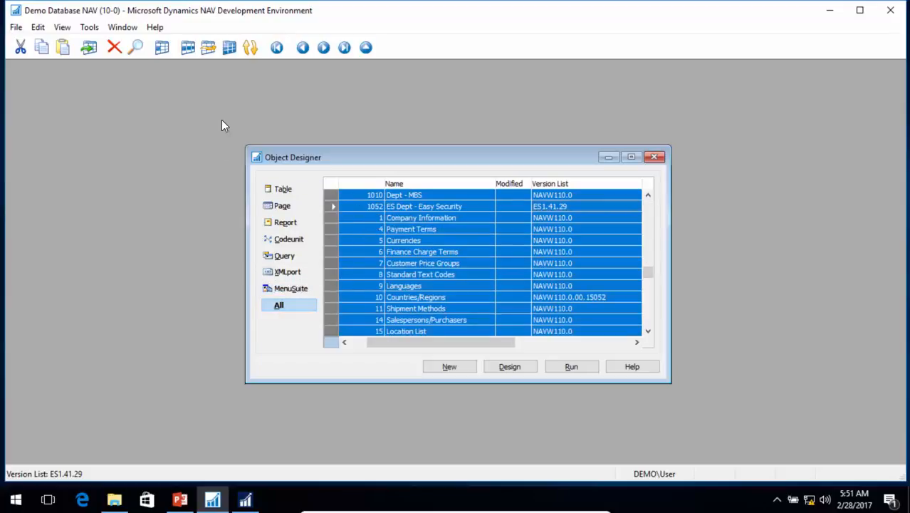
click(15, 27)
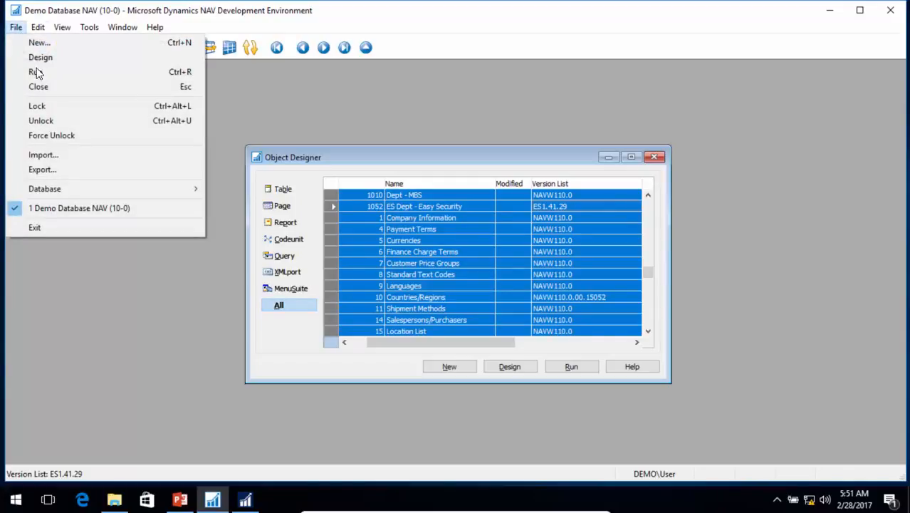
click(51, 171)
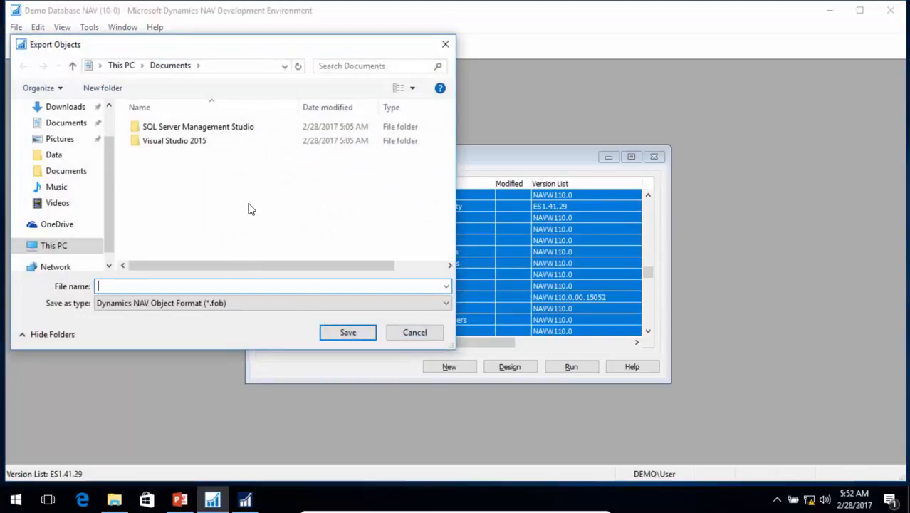
click(70, 245)
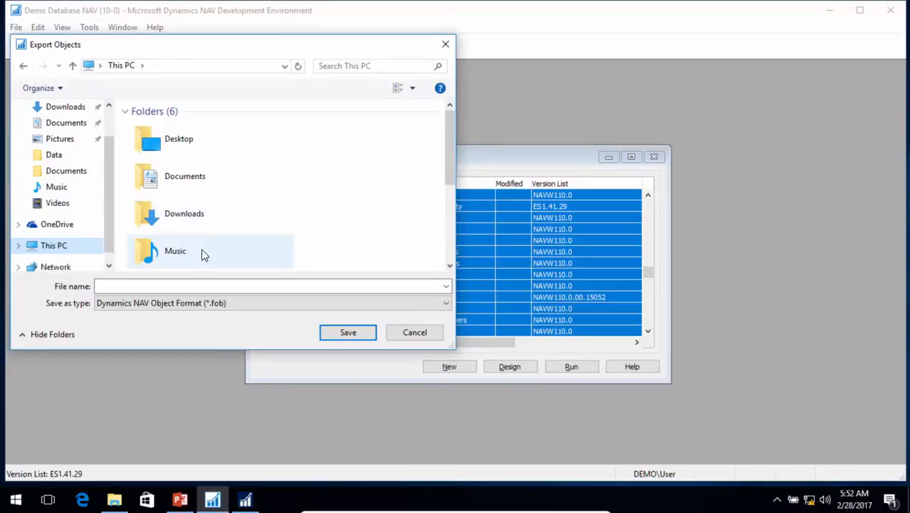
scroll(201, 248, down, 3)
click(205, 216)
double_click(205, 216)
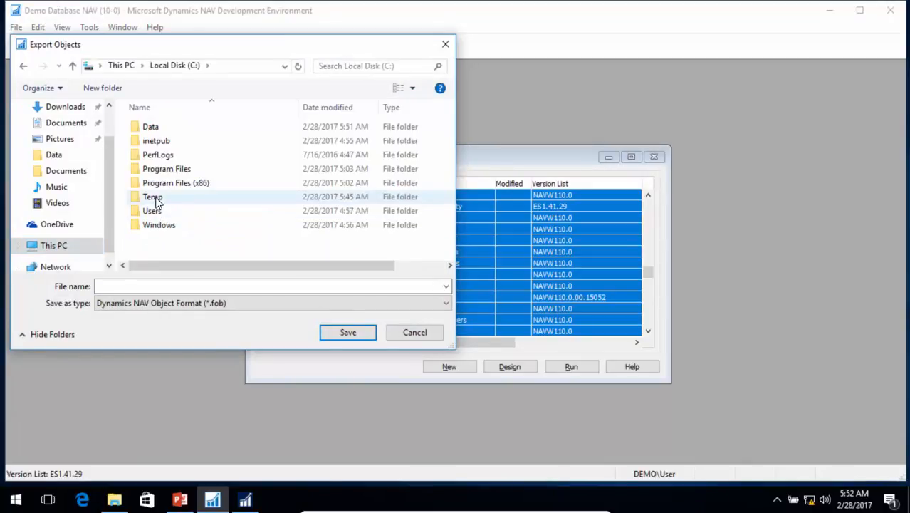
double_click(172, 195)
click(155, 283)
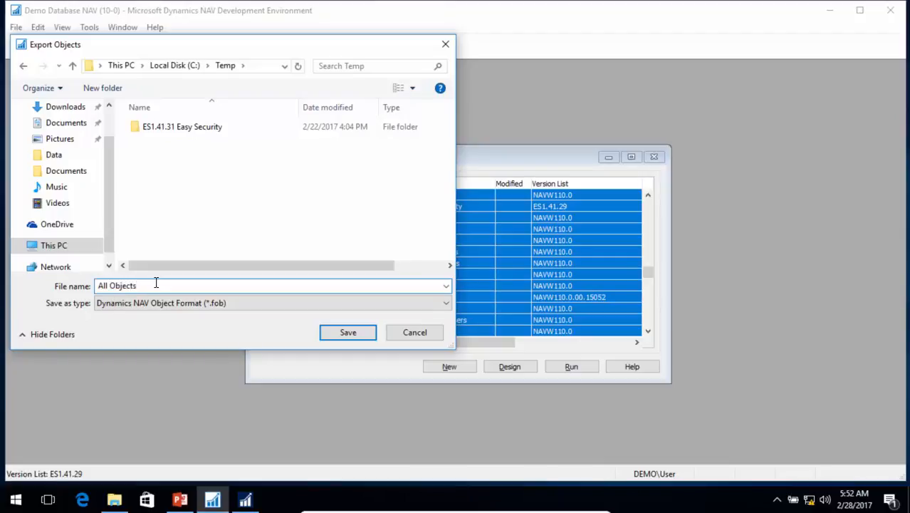
key(Tab)
key(Down)
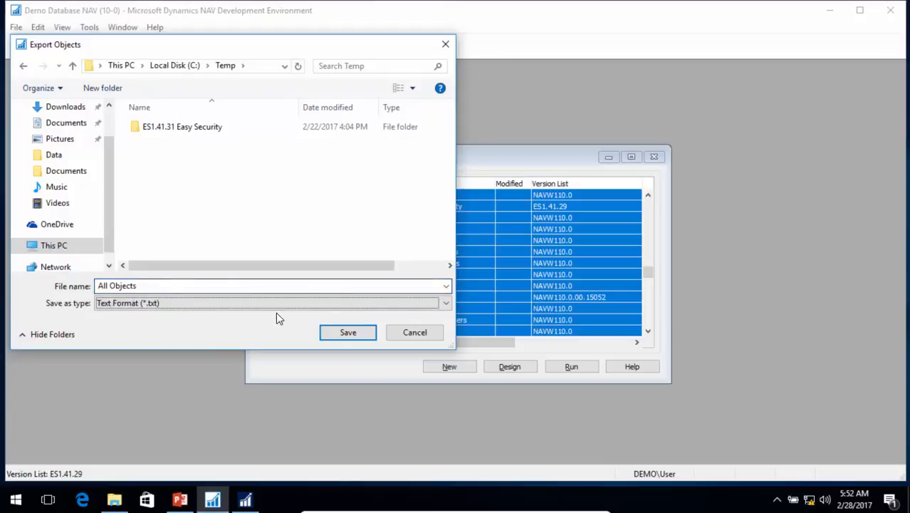
click(347, 335)
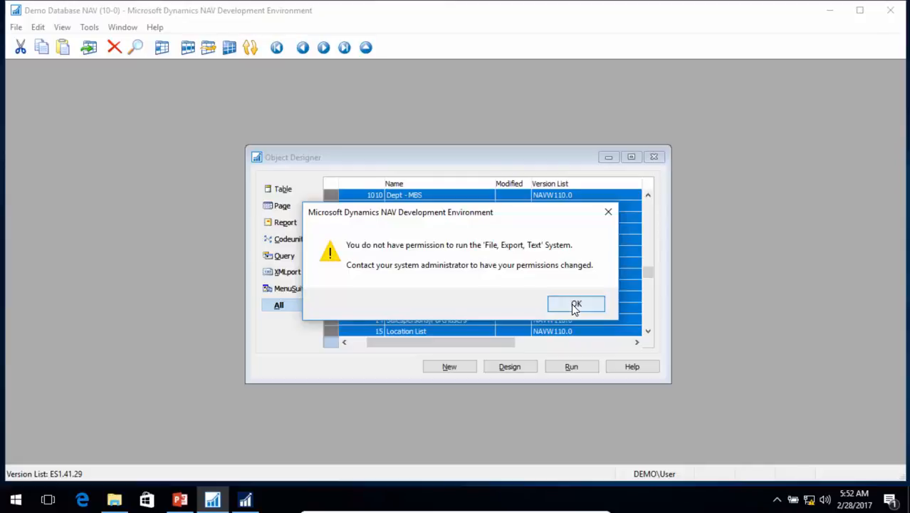
click(575, 305)
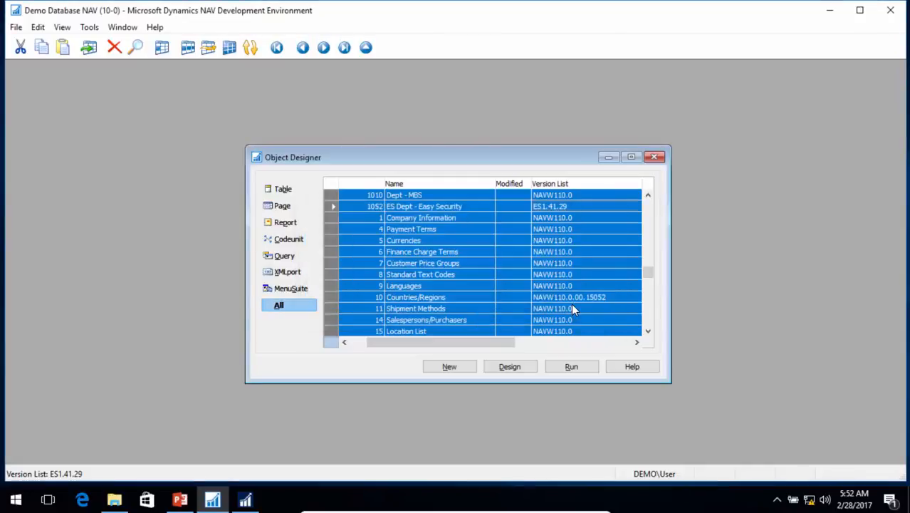
- Change the active license to the NAV 2017 No ISV Insert license file and close the license information
click(89, 27)
click(146, 228)
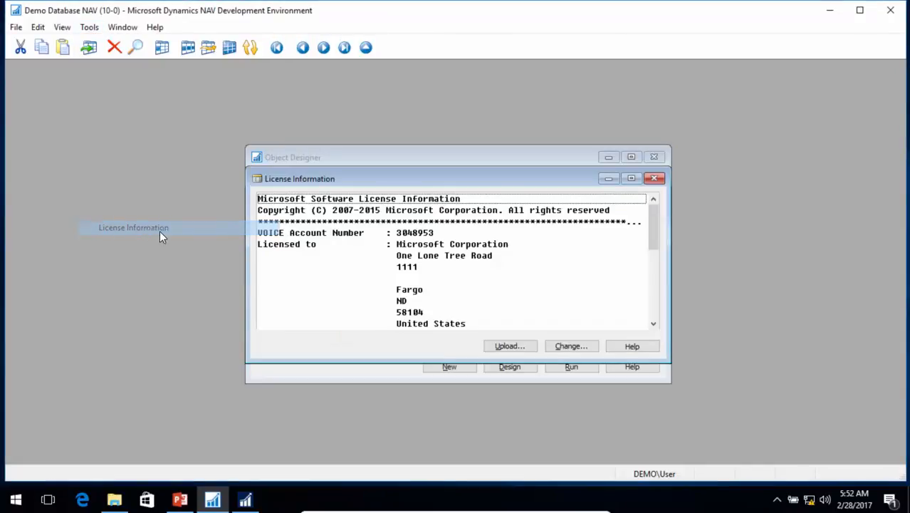
click(573, 344)
key(ctrl+v)
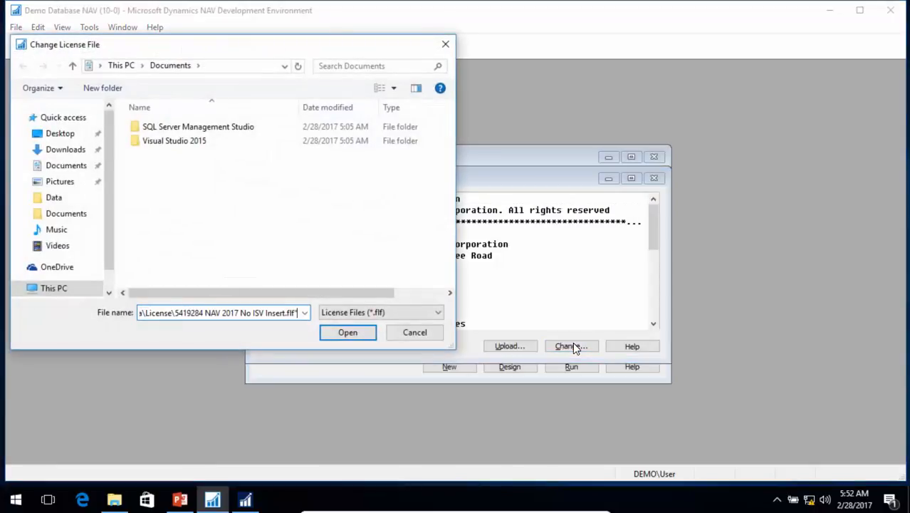
key(Return)
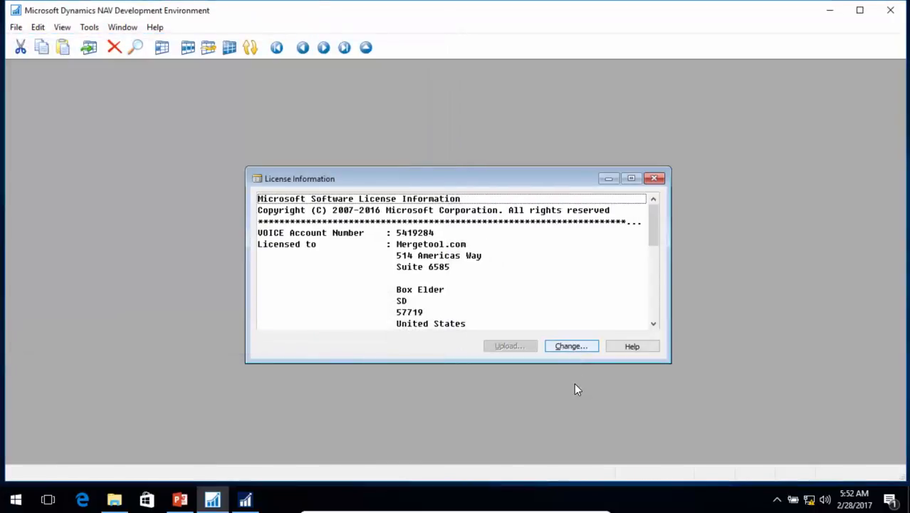
key(Escape)
- Reopen Demo Database NAV (10-0) and bring up the Object Designer
click(15, 27)
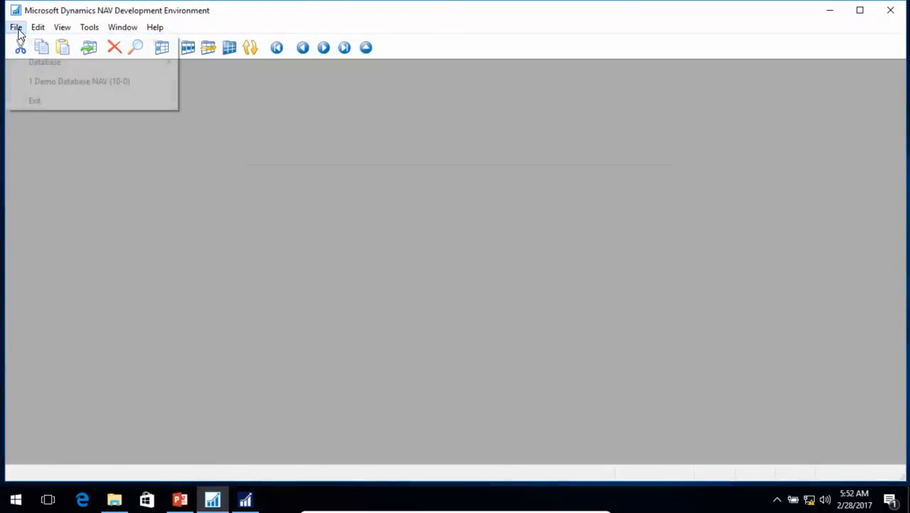
click(71, 81)
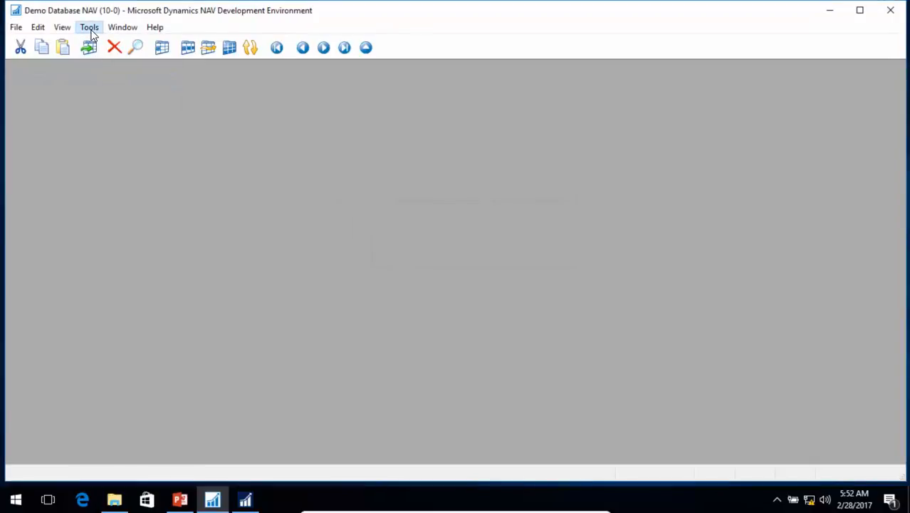
click(89, 27)
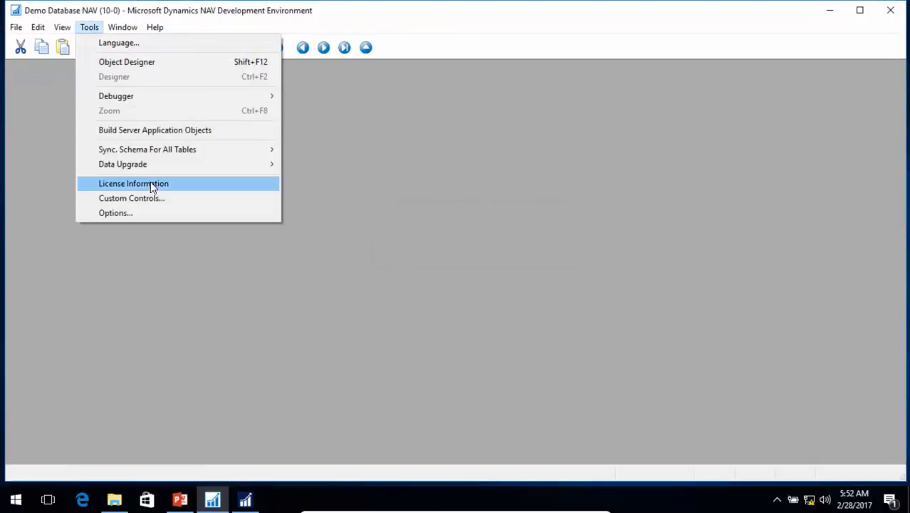
click(136, 62)
- Enlarge the Object Designer so the lock columns fit, then lock all selected objects
click(330, 184)
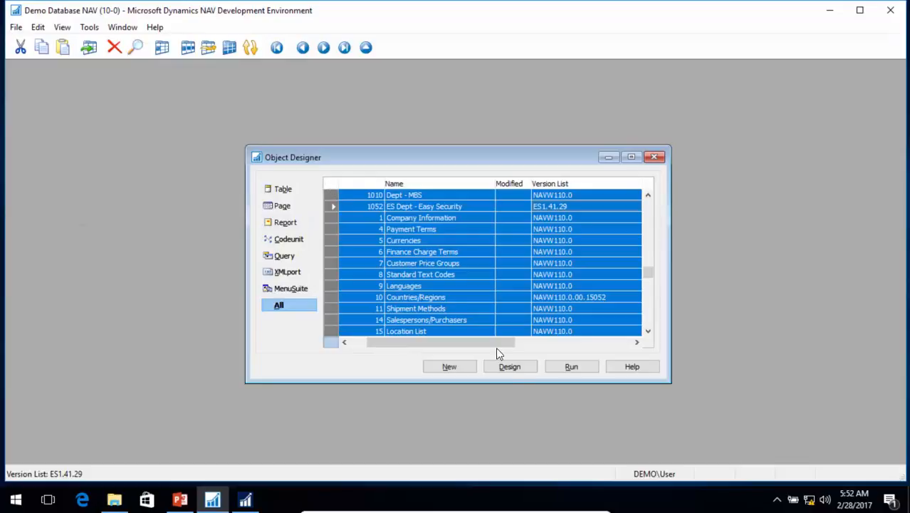
drag(669, 382, 781, 471)
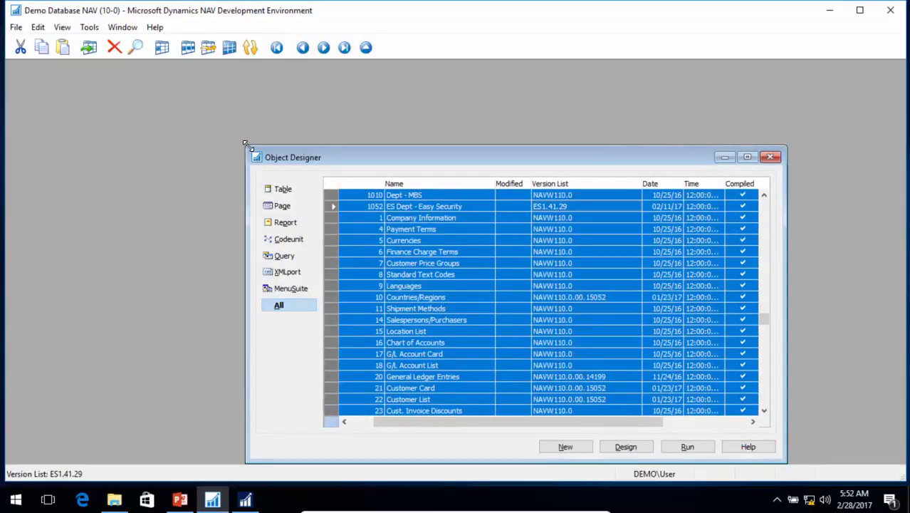
drag(245, 147, 90, 77)
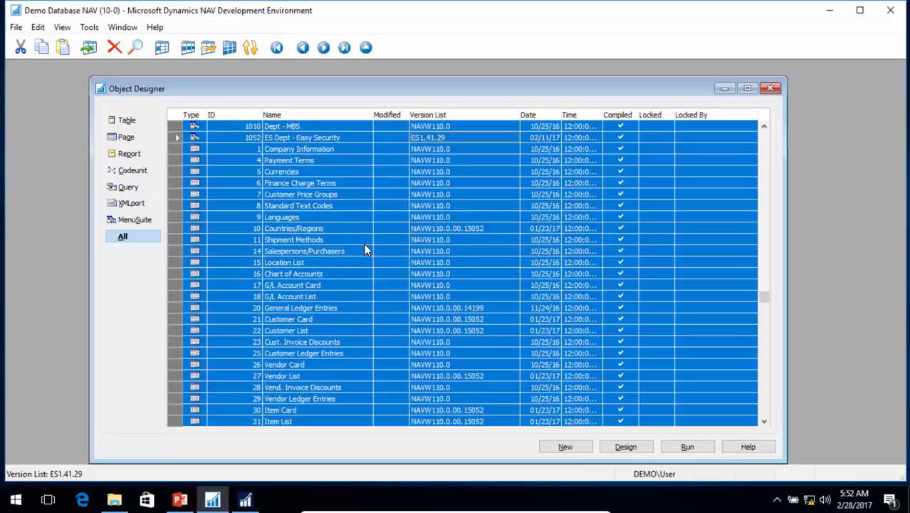
click(16, 28)
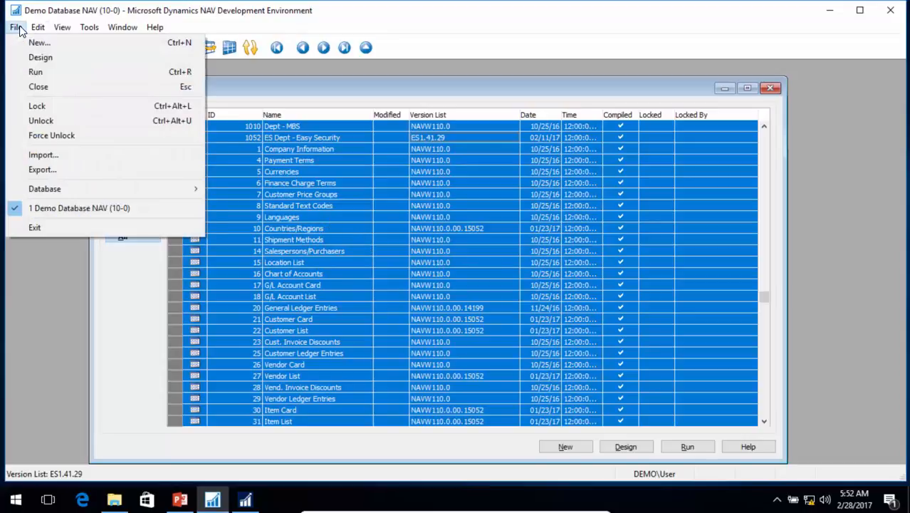
click(40, 106)
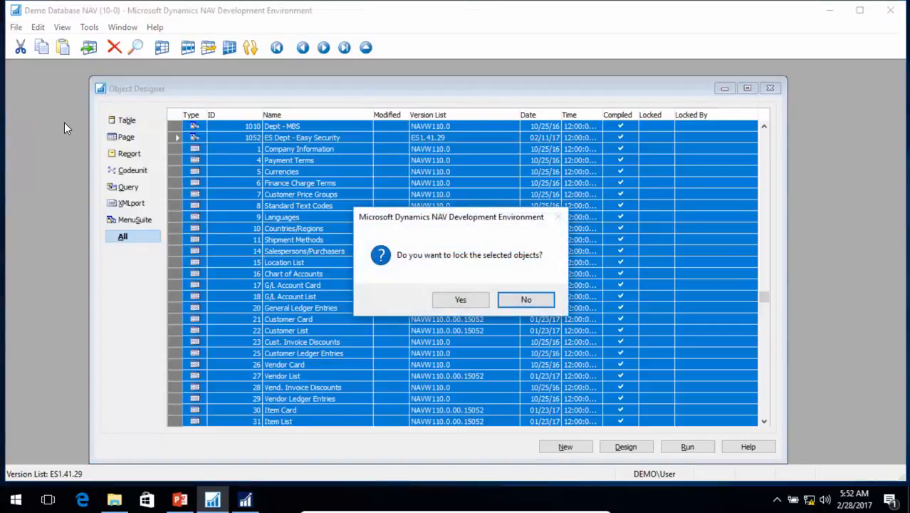
click(467, 298)
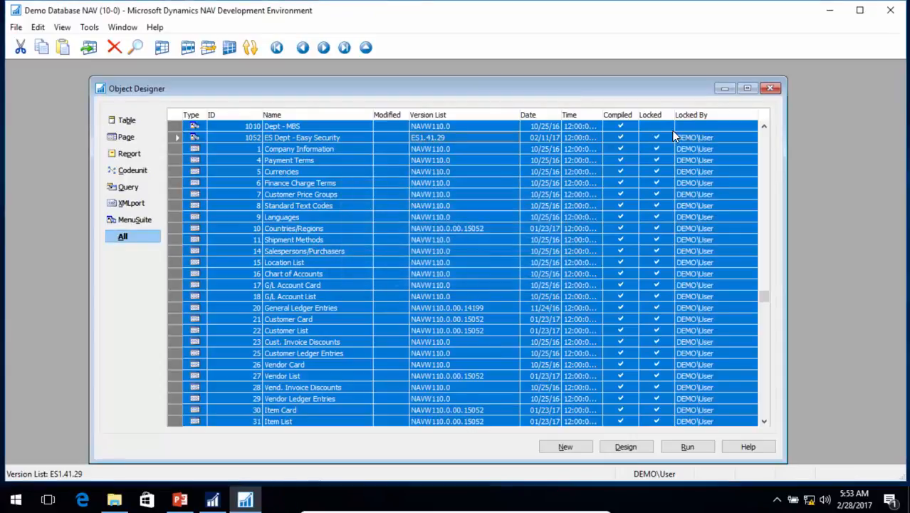
- Filter the object list to objects whose Locked field is Yes, leaving out the unlocked Dept - MBS
click(658, 148)
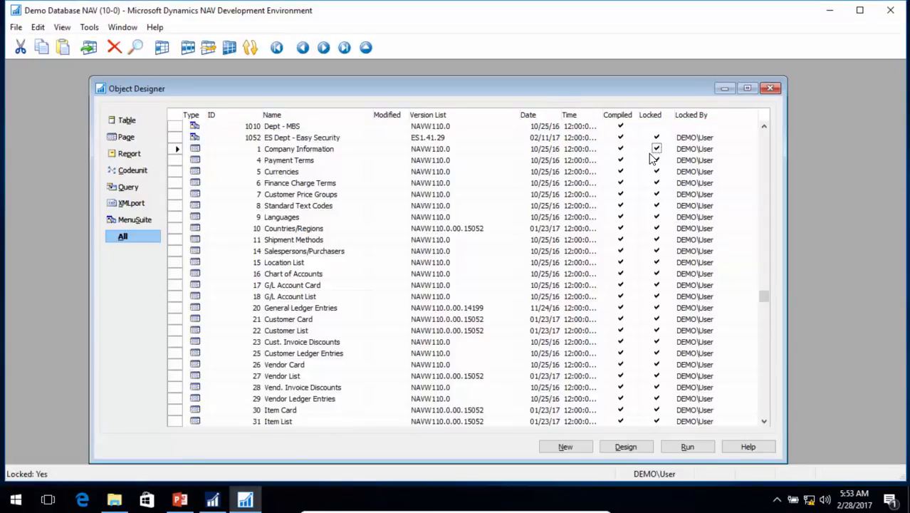
key(Up)
key(Up)
key(Up)
key(Up)
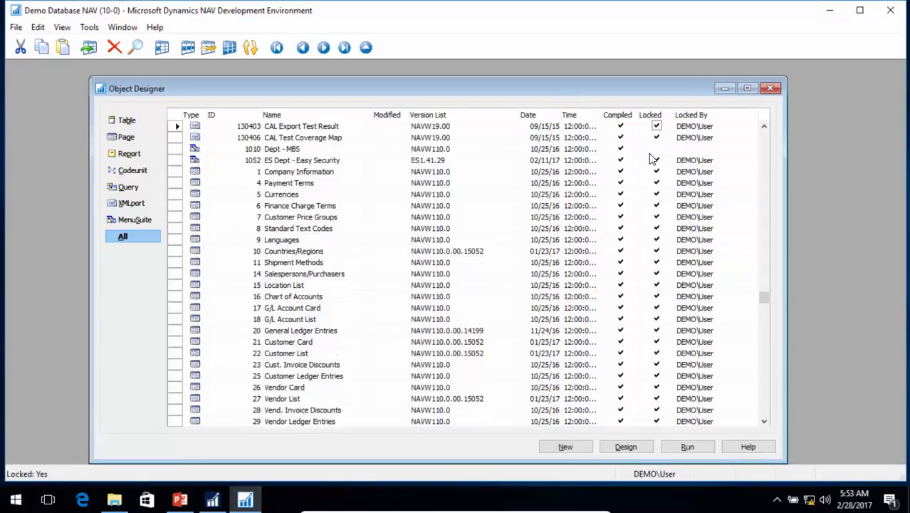
key(Down)
key(Down)
key(Down)
click(163, 48)
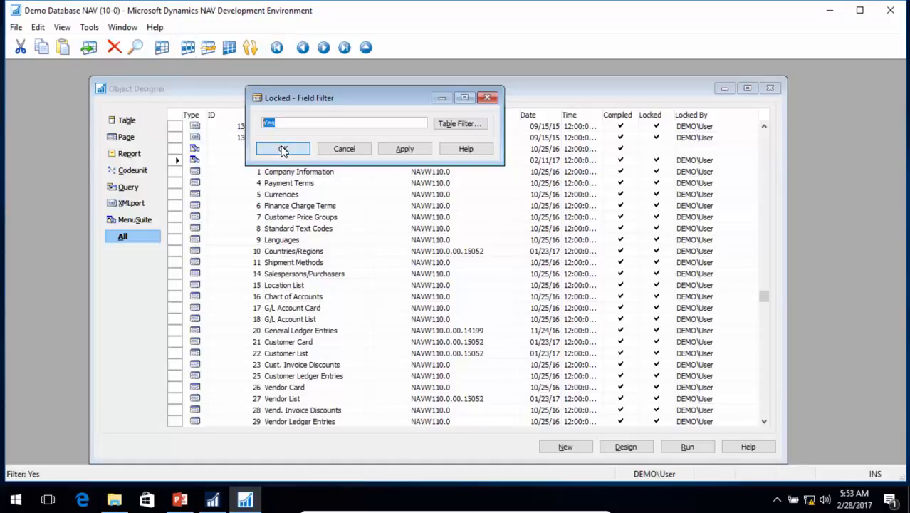
click(283, 149)
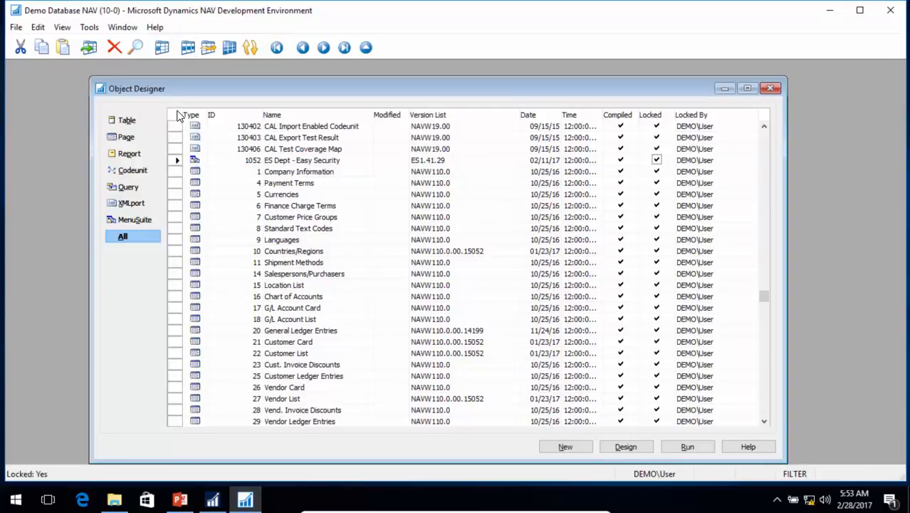
- Export all the locked objects in text format as All Objects in C:\Temp
click(175, 115)
click(16, 27)
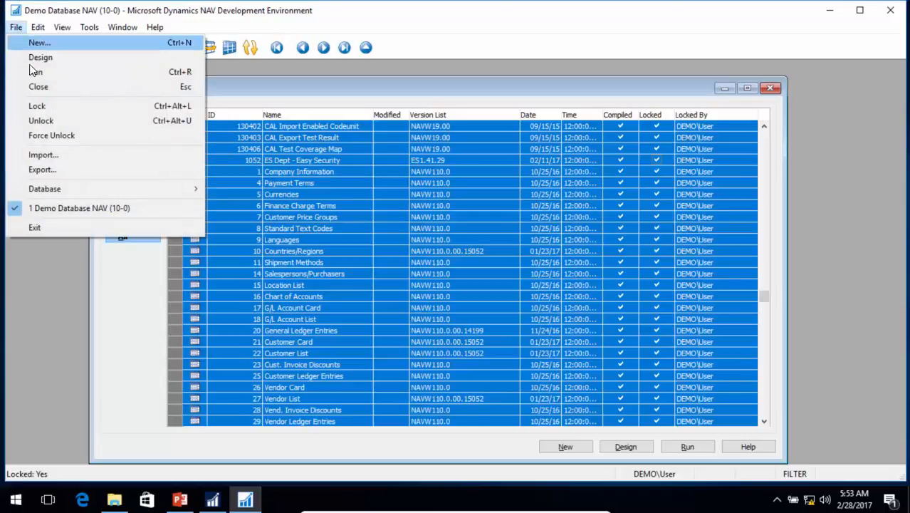
click(50, 169)
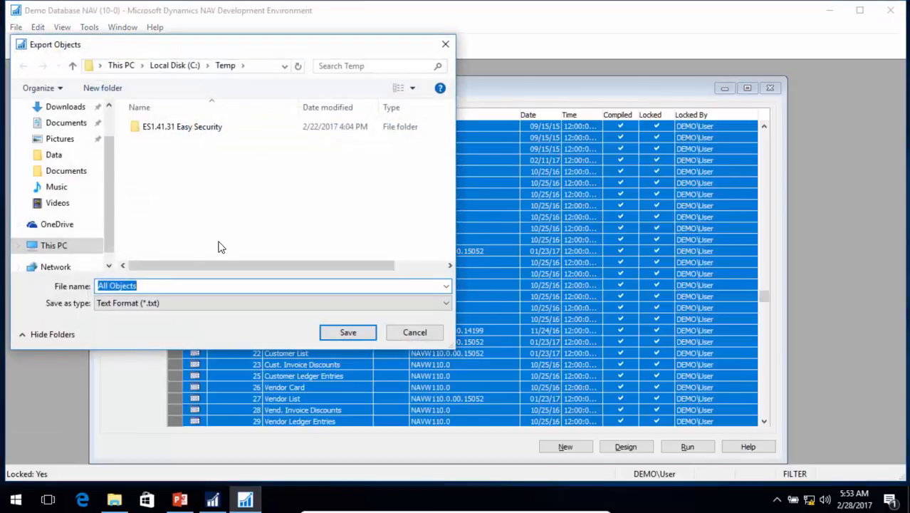
click(349, 334)
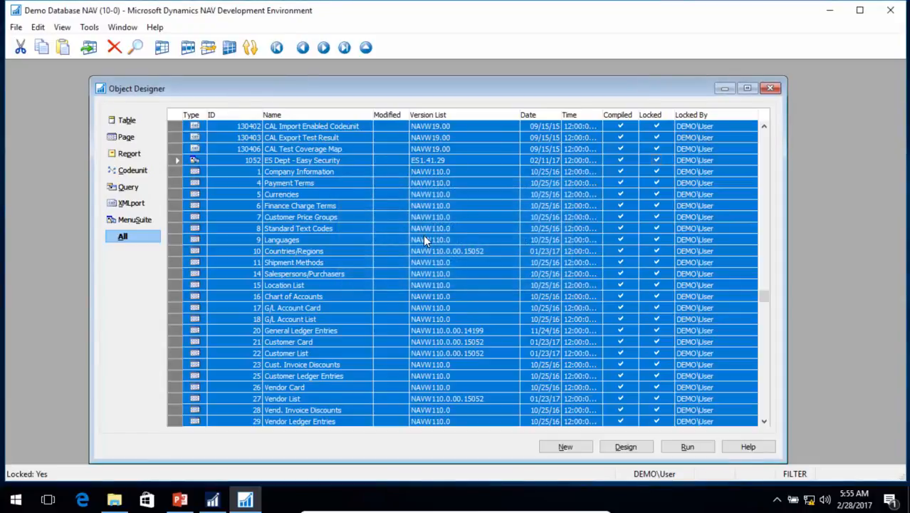
- Switch to File Explorer and browse to C:\Temp to check for the exported All Objects text file
click(830, 10)
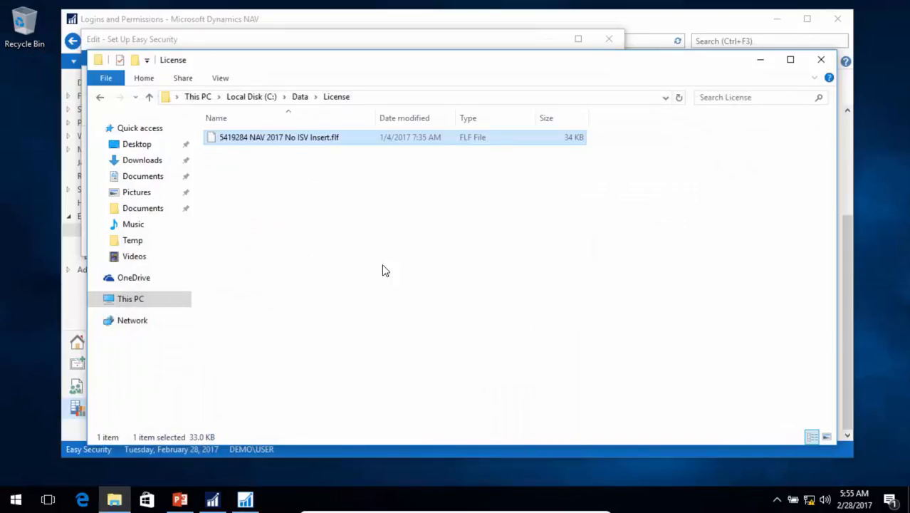
click(253, 97)
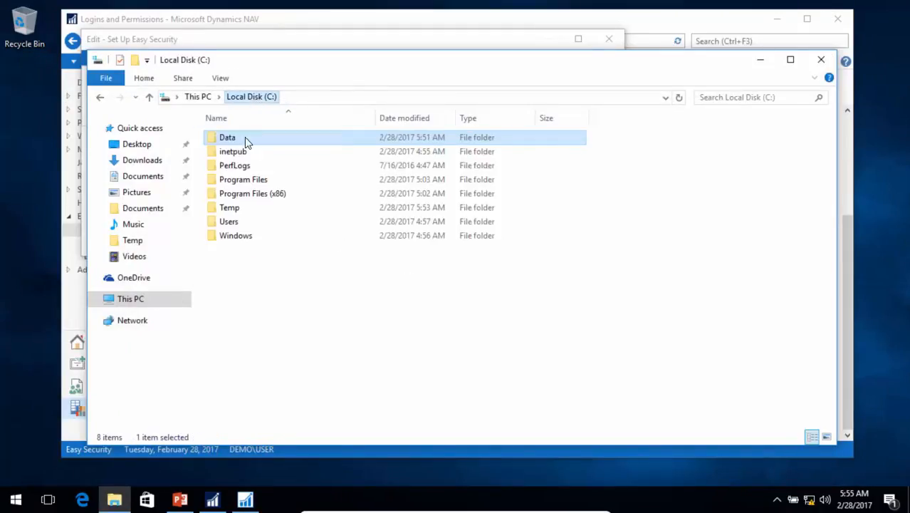
double_click(234, 209)
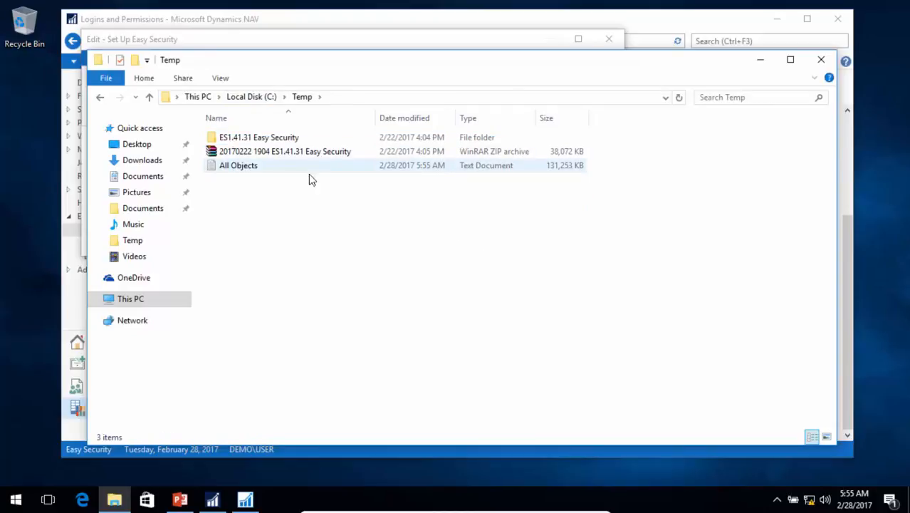
- Return to the Set Up Easy Security page and set Source Code File Name to C:\Temp\All Objects.txt
click(212, 40)
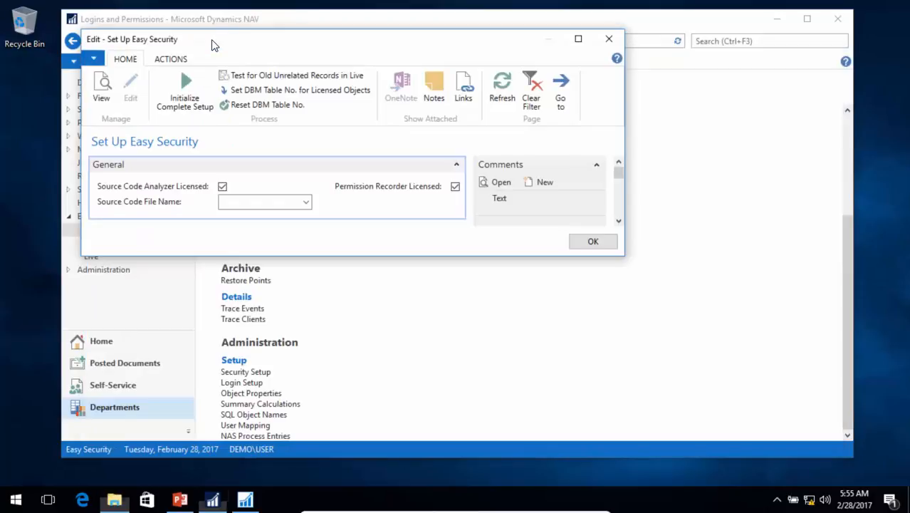
click(306, 204)
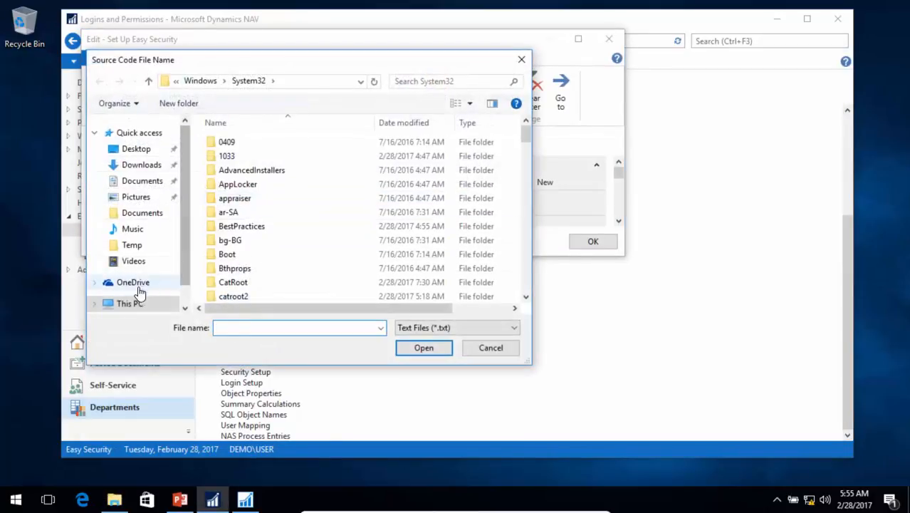
click(128, 303)
double_click(275, 295)
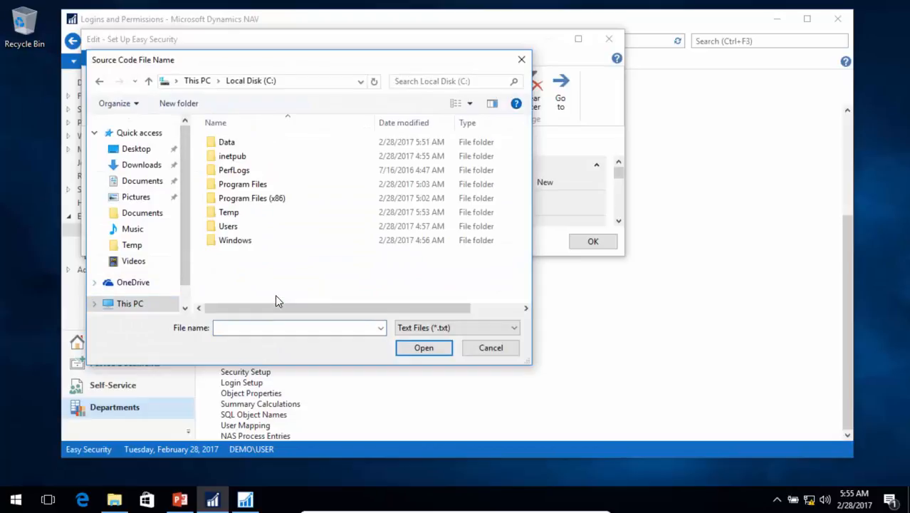
double_click(228, 213)
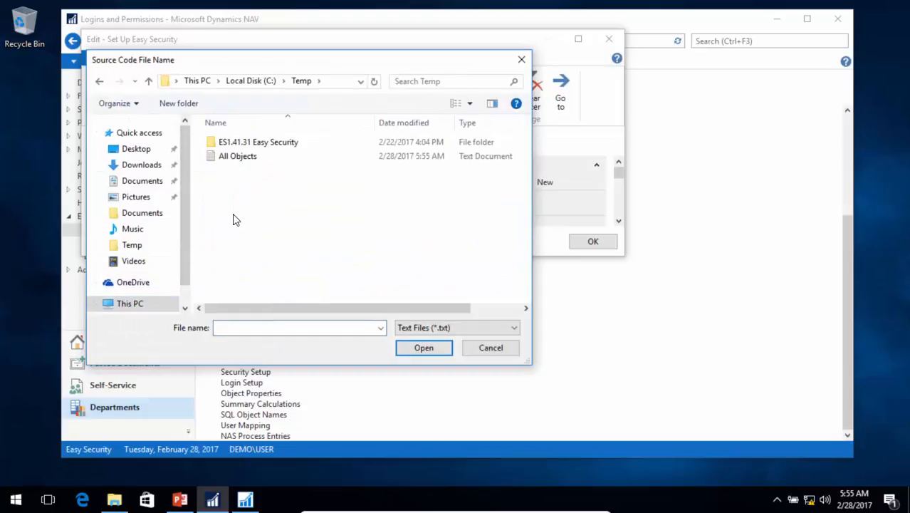
click(235, 159)
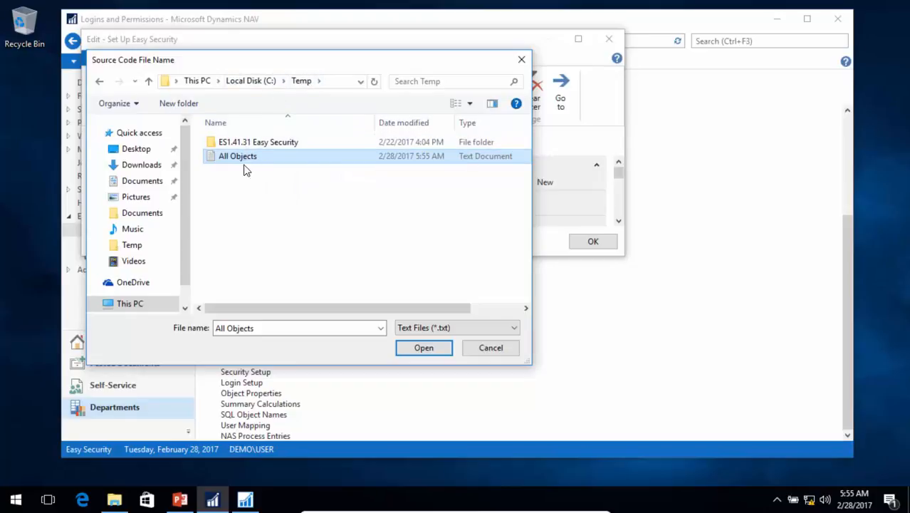
click(425, 348)
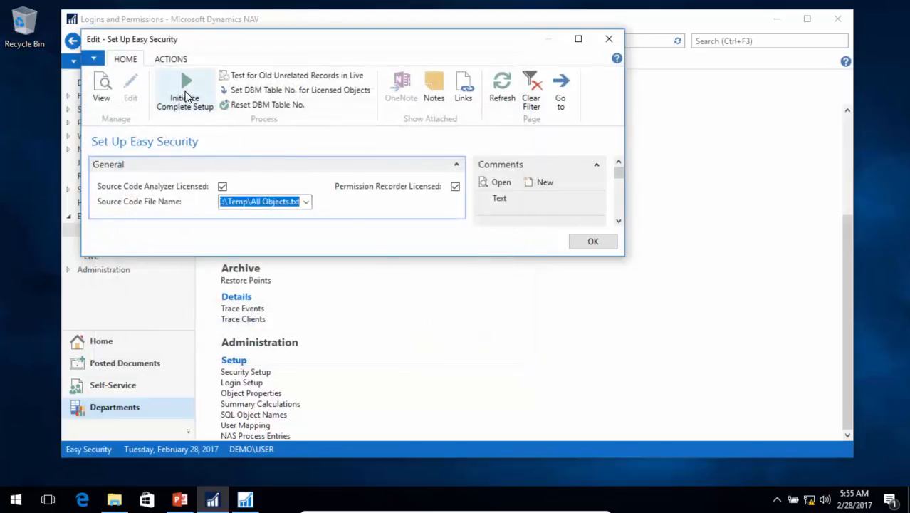
- Run Initialize Complete Setup through to completion, acknowledging its messages, and close the Set Up Easy Security page
click(186, 96)
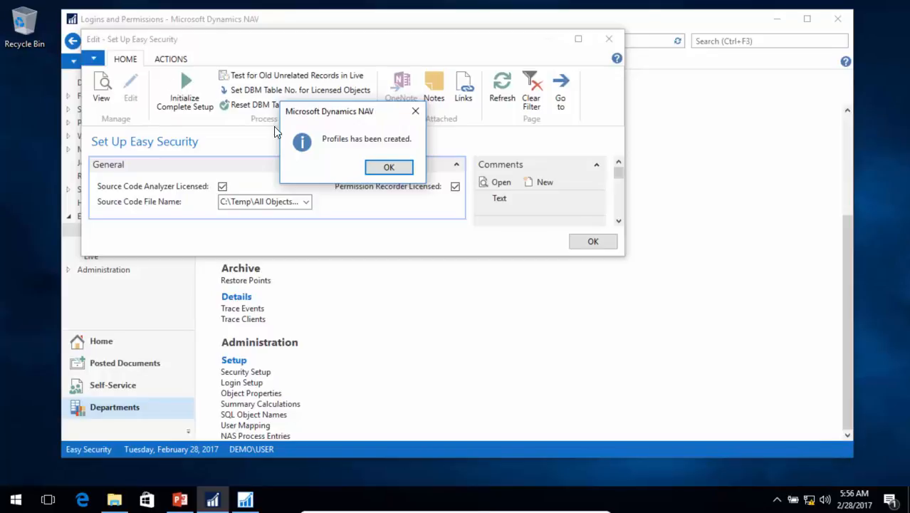
click(387, 167)
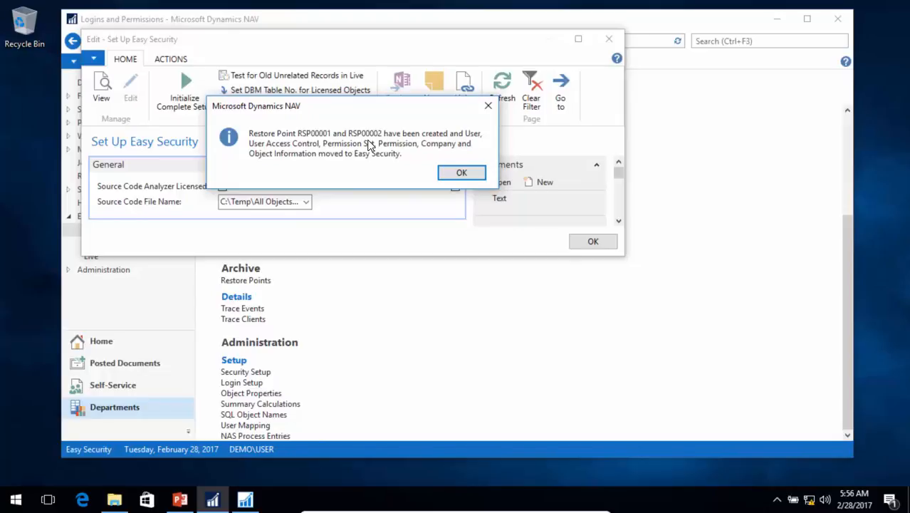
click(462, 173)
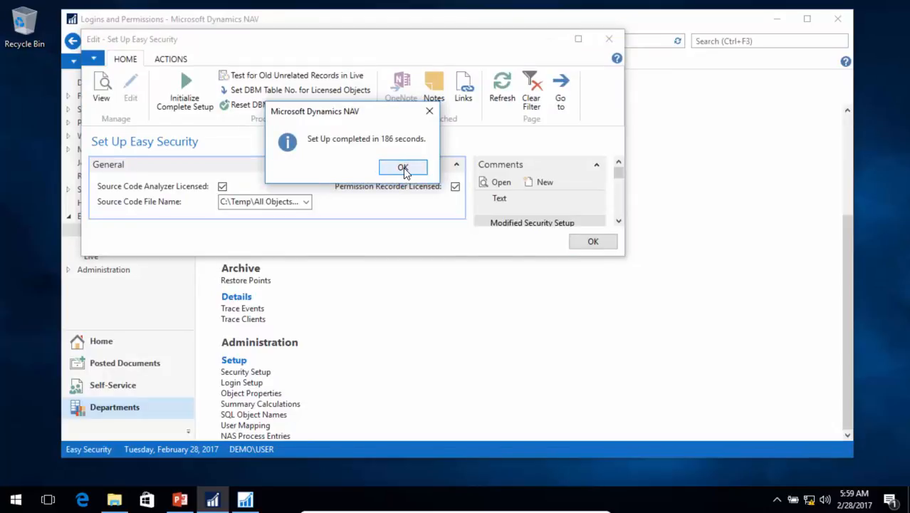
click(404, 168)
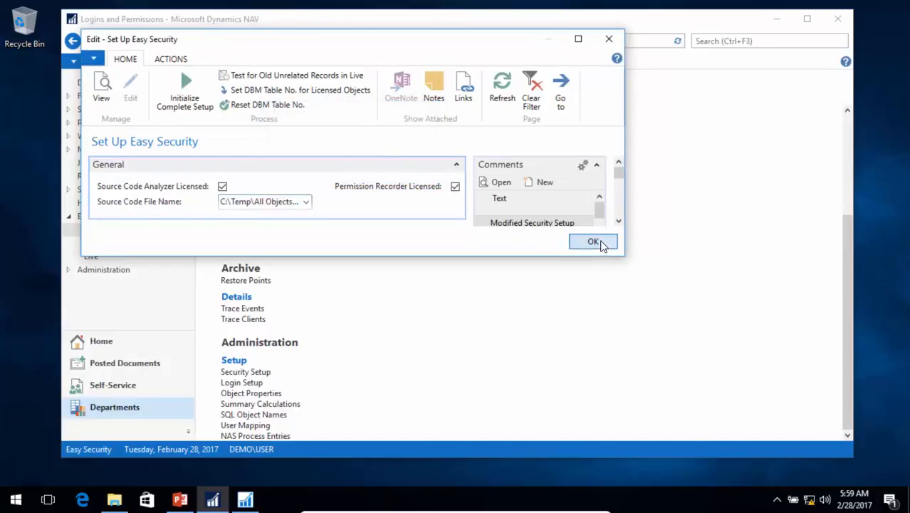
click(593, 242)
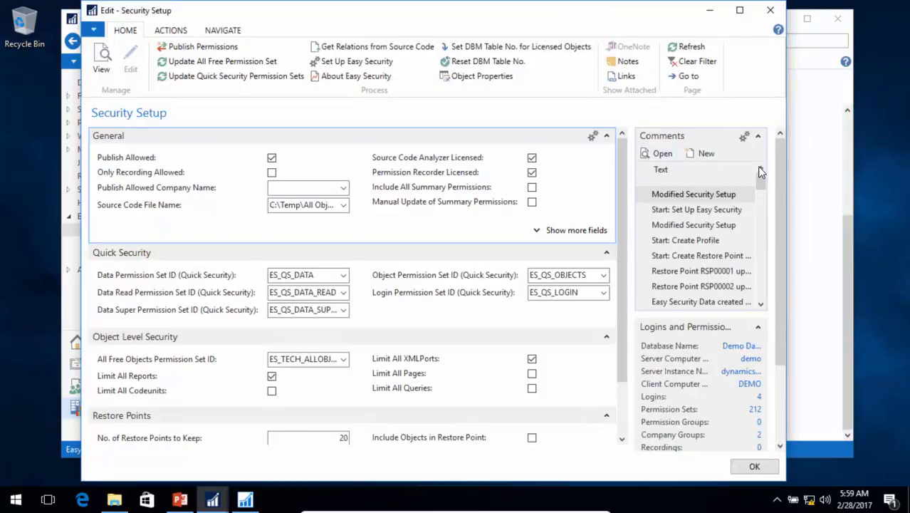
- Look through the Comments log in Security Setup from start to end, and close the page
drag(761, 171, 763, 303)
scroll(711, 282, down, 4)
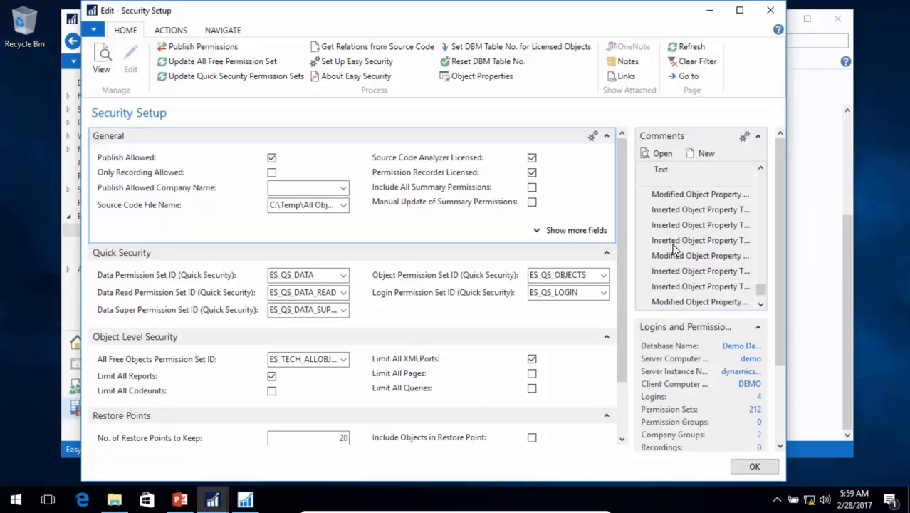
drag(761, 292, 775, 146)
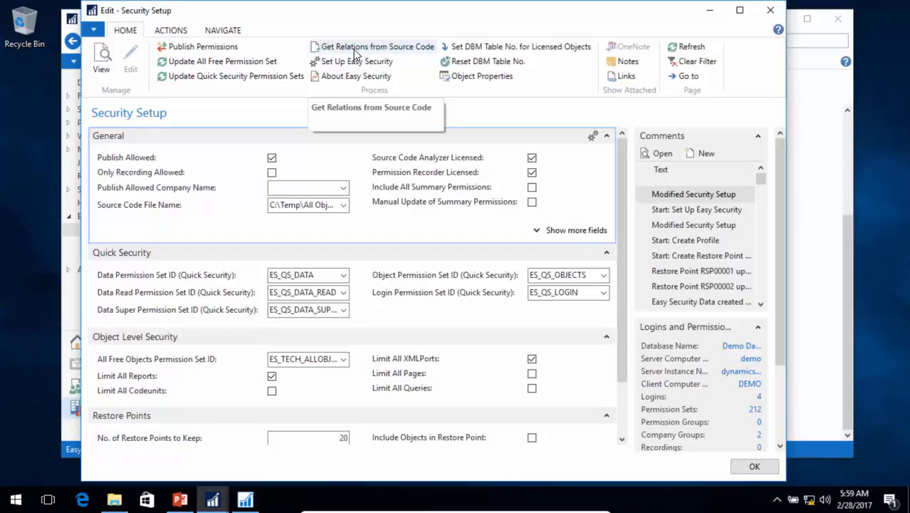
key(Escape)
scroll(353, 214, up, 5)
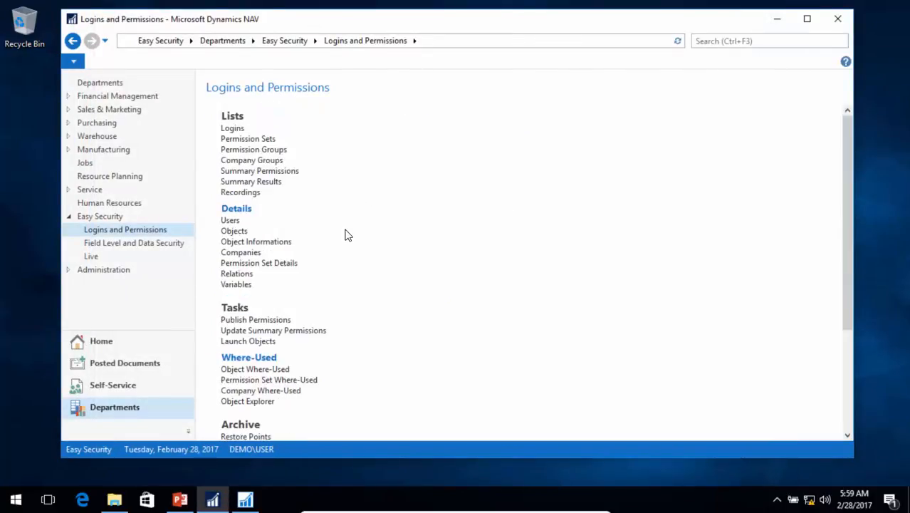
- Look in the ES1.41.31 Easy Security folder in File Explorer for the permission files supplied for import
click(128, 500)
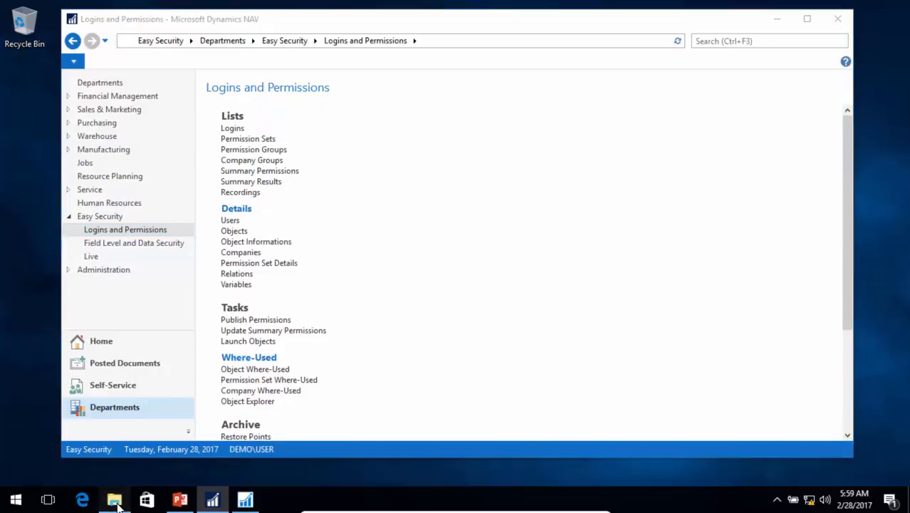
double_click(234, 137)
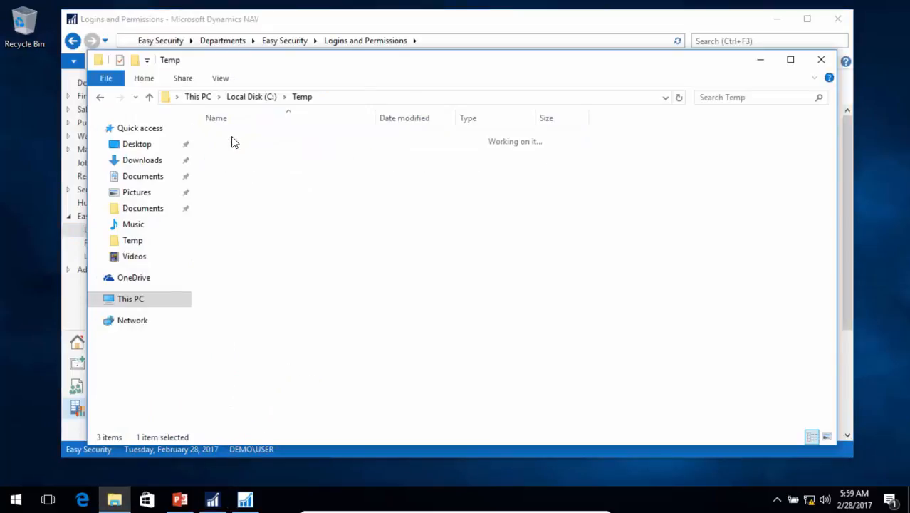
scroll(317, 378, down, 2)
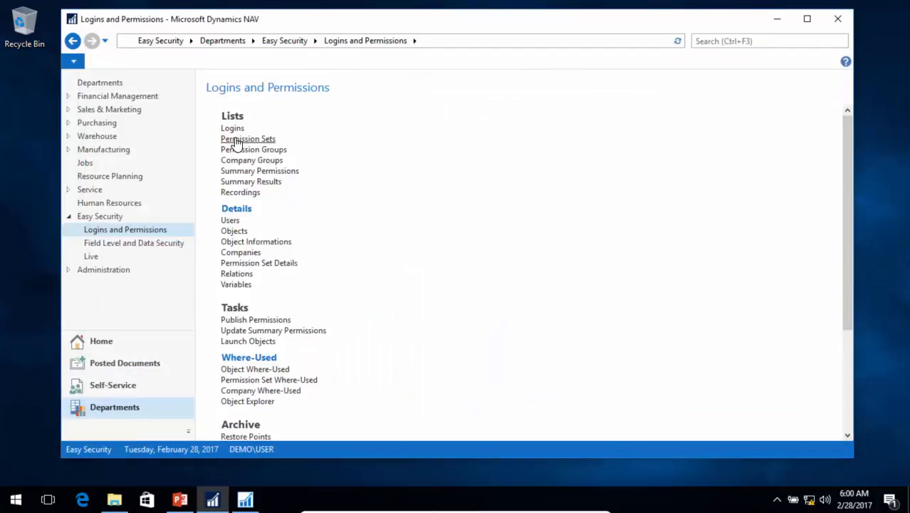
- Import SoD Permission Sets V48.txt from the ES1.41.31 Easy Security folder into the Permission Sets list
click(240, 140)
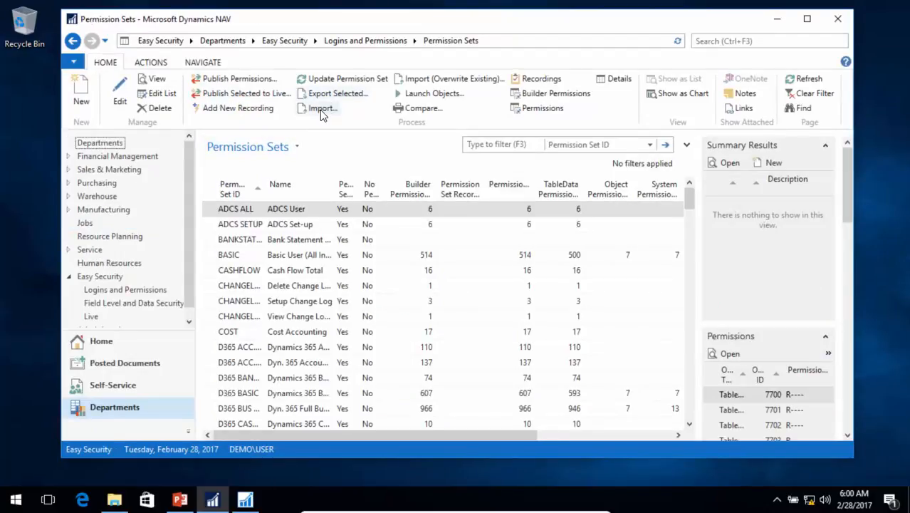
click(321, 109)
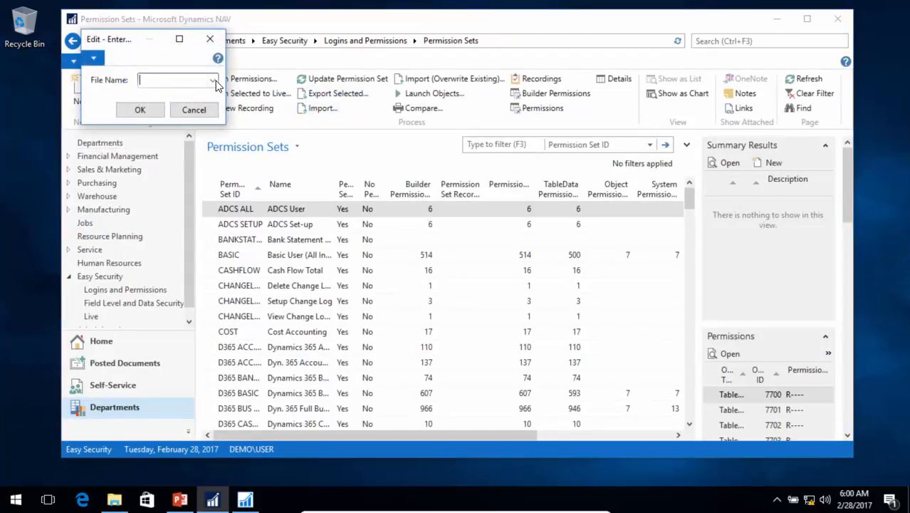
click(214, 81)
double_click(236, 145)
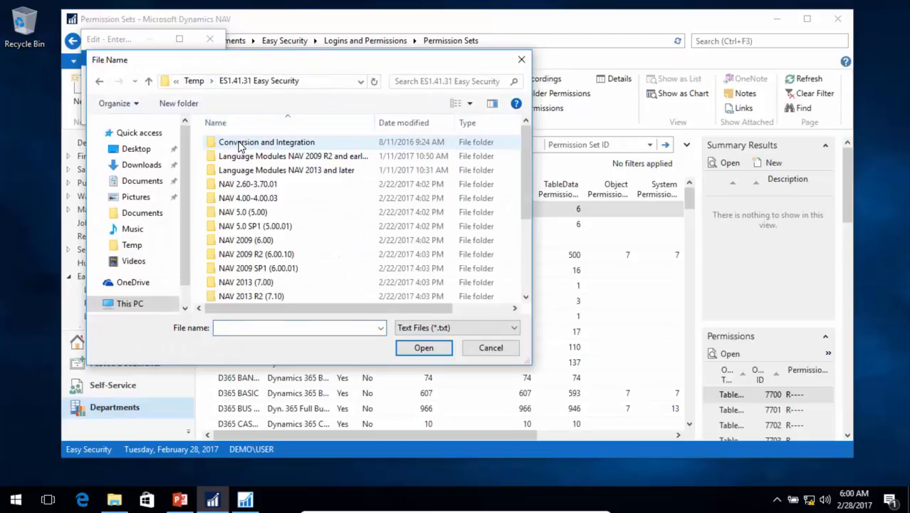
scroll(238, 145, down, 3)
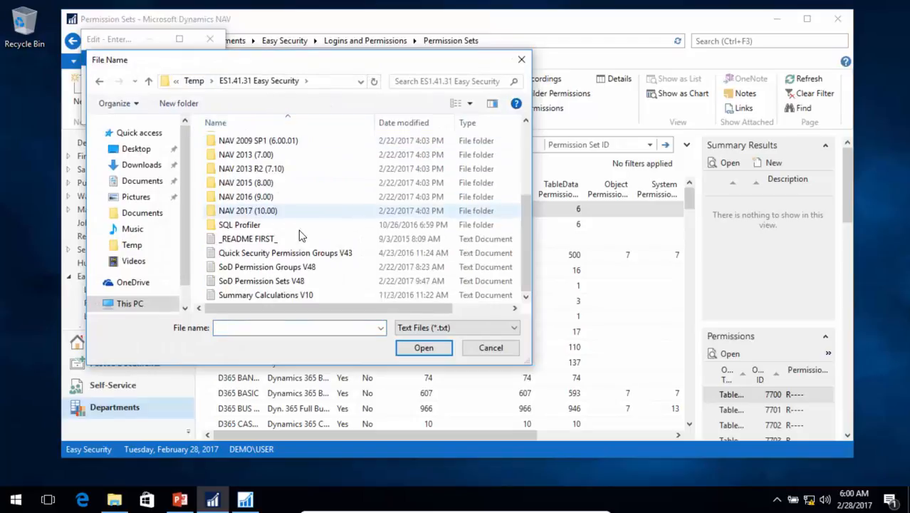
click(261, 281)
click(431, 348)
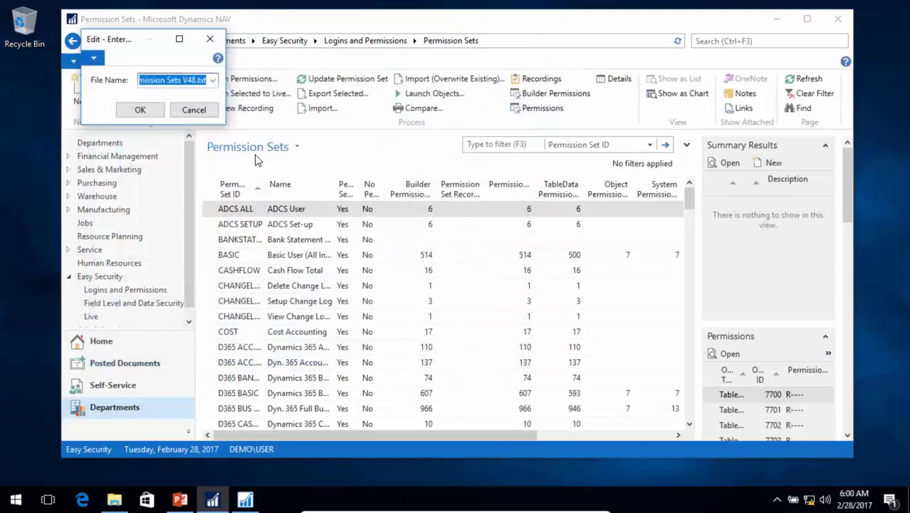
click(146, 111)
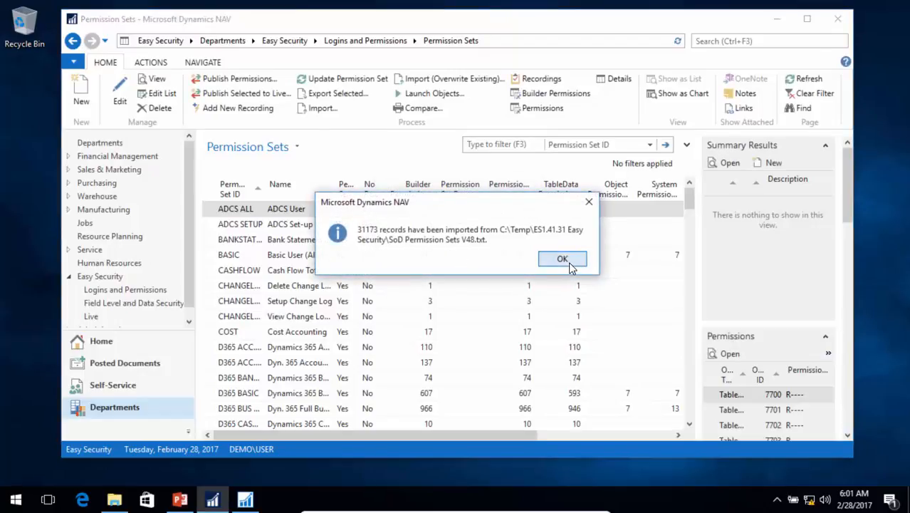
click(561, 260)
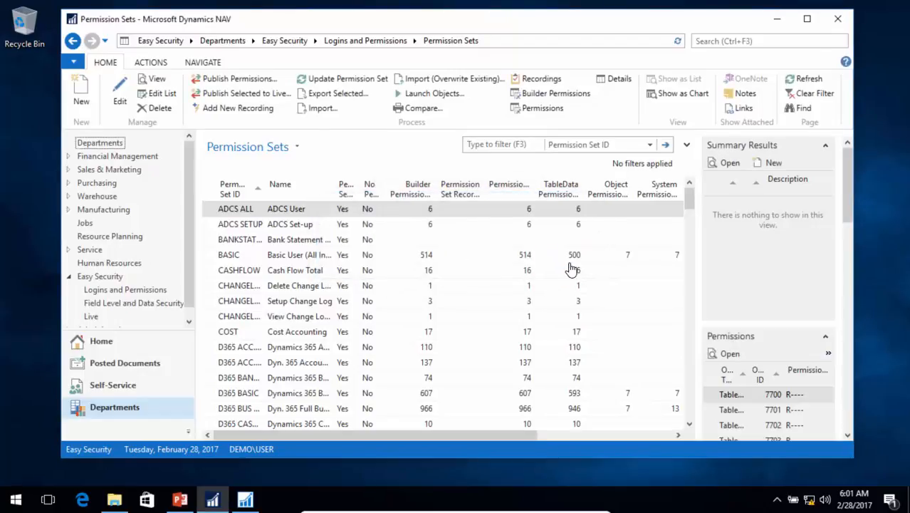
- Import SoD Permission Groups V48.txt from the ES1.41.31 Easy Security folder into the Permission Groups list
click(371, 40)
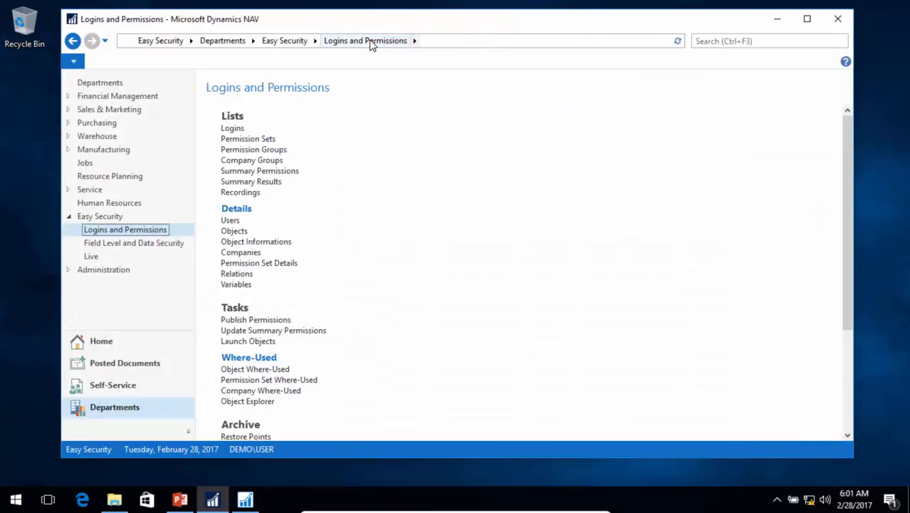
click(236, 151)
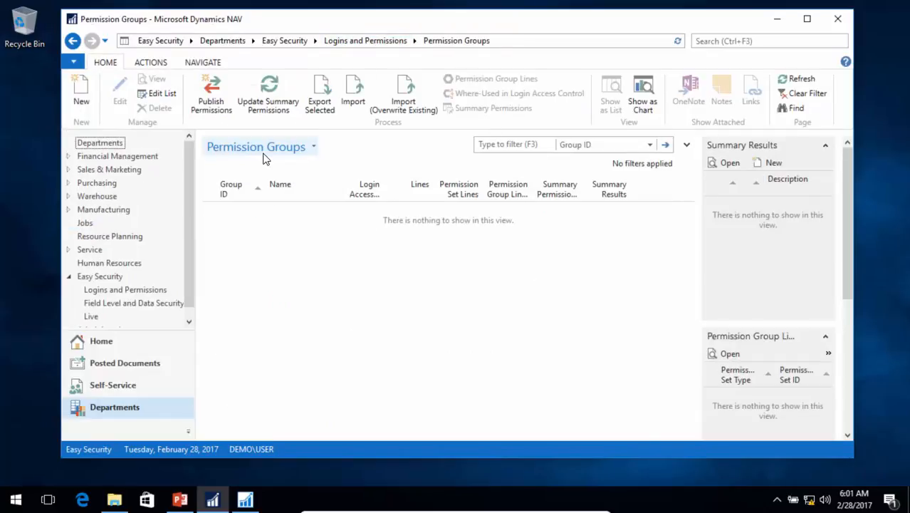
click(360, 91)
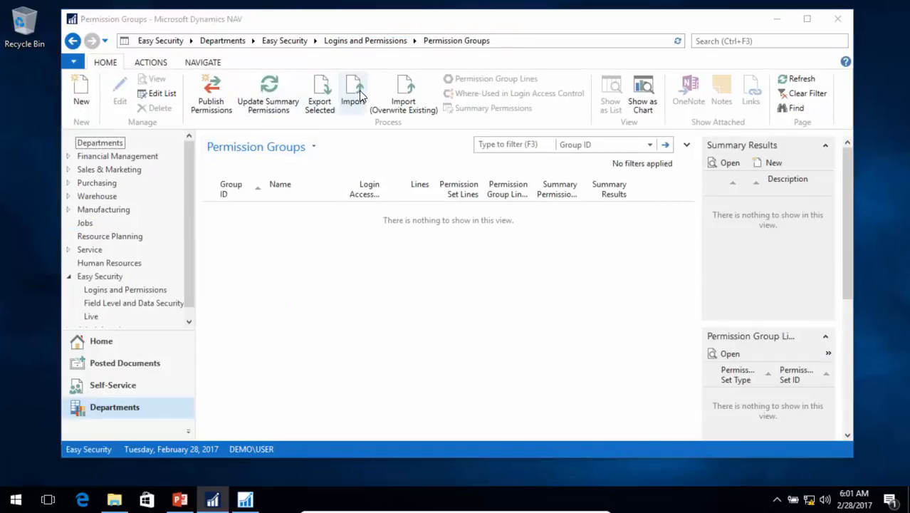
click(213, 80)
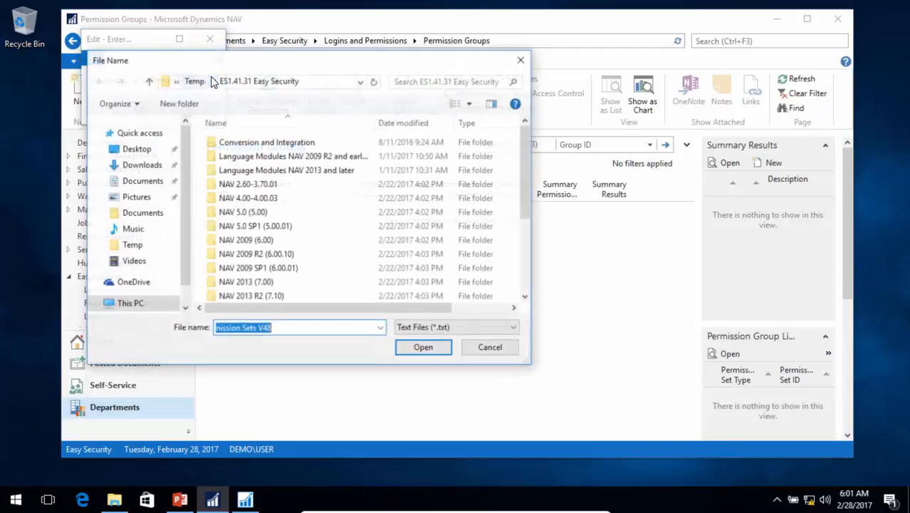
scroll(297, 242, down, 3)
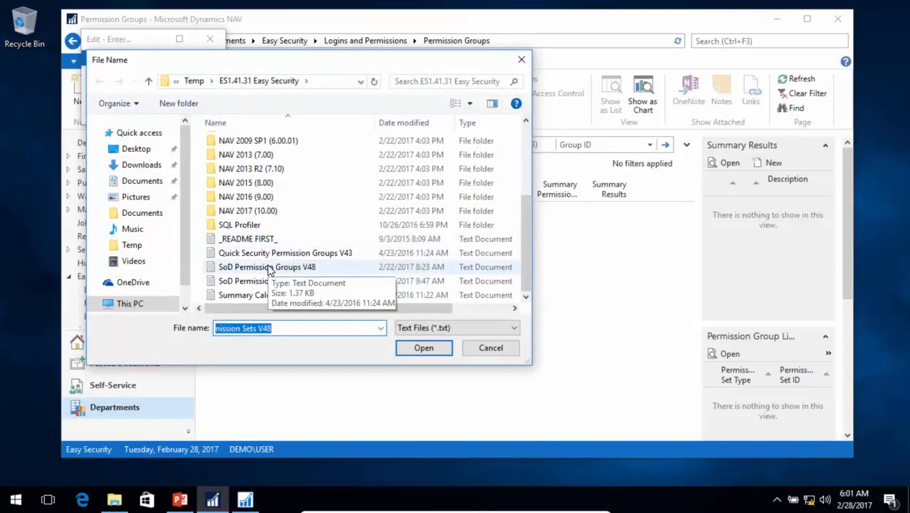
click(278, 269)
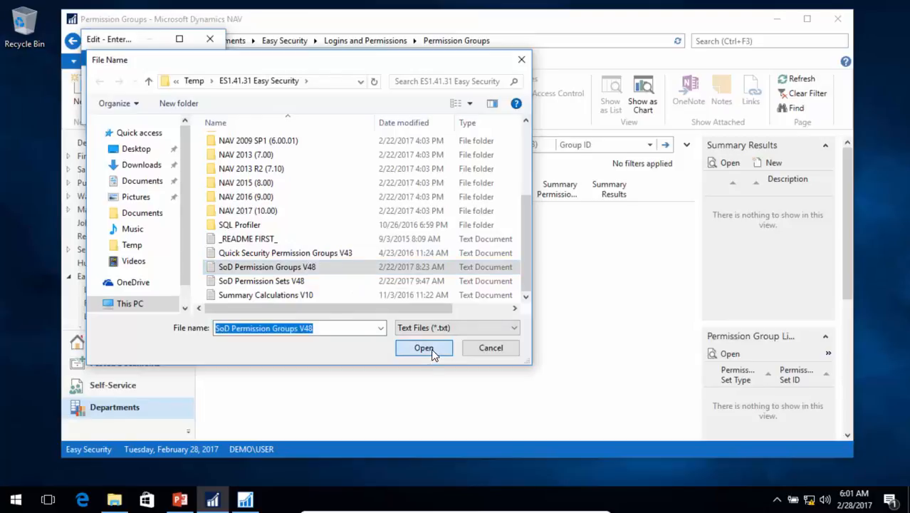
click(432, 351)
click(143, 111)
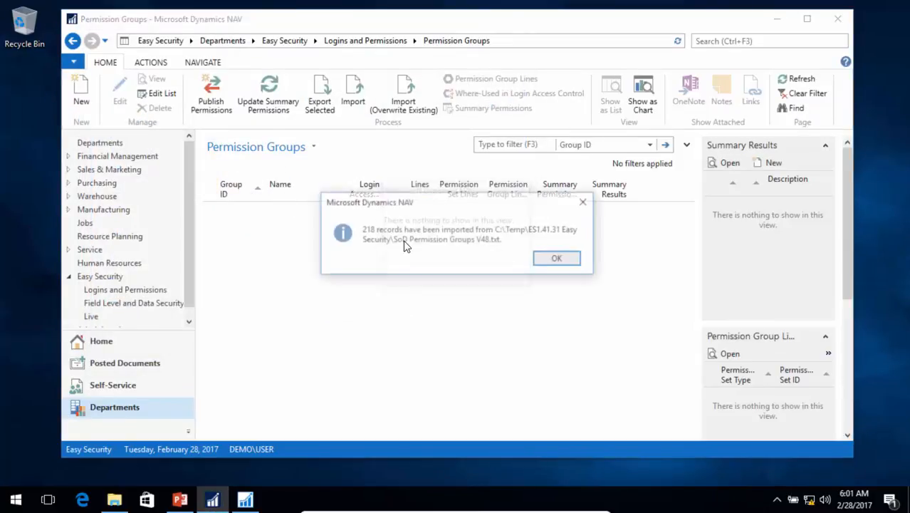
click(552, 260)
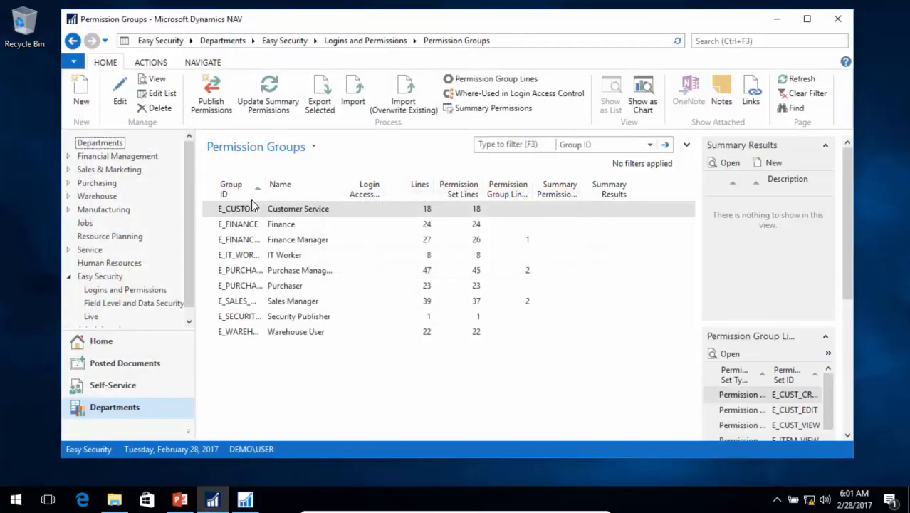
- Look at the User Types Mapping sheet in the SoD Permission Sets V48 Excel workbook, and return to the Permission Groups list
click(114, 501)
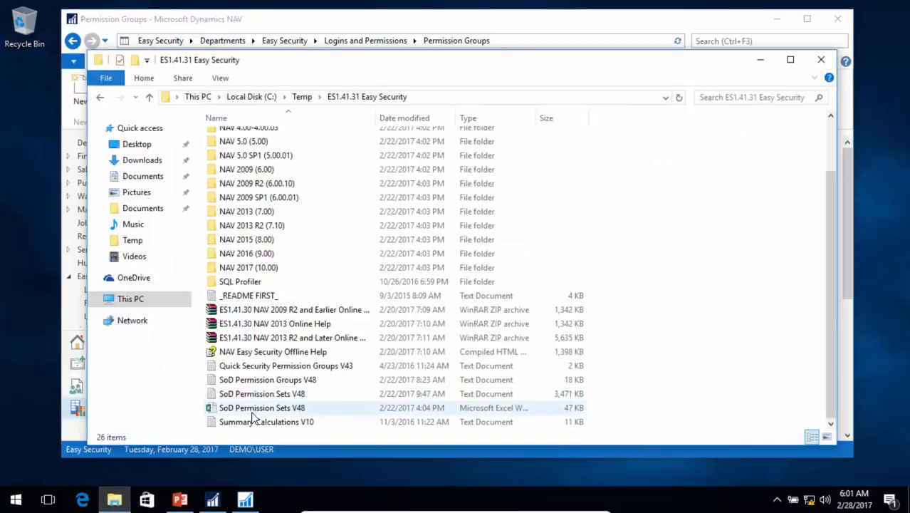
double_click(253, 412)
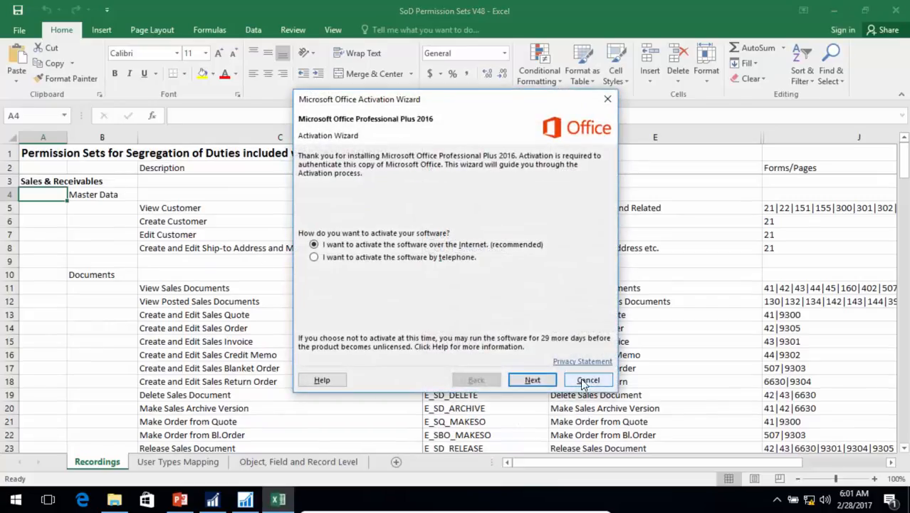
click(585, 382)
click(183, 460)
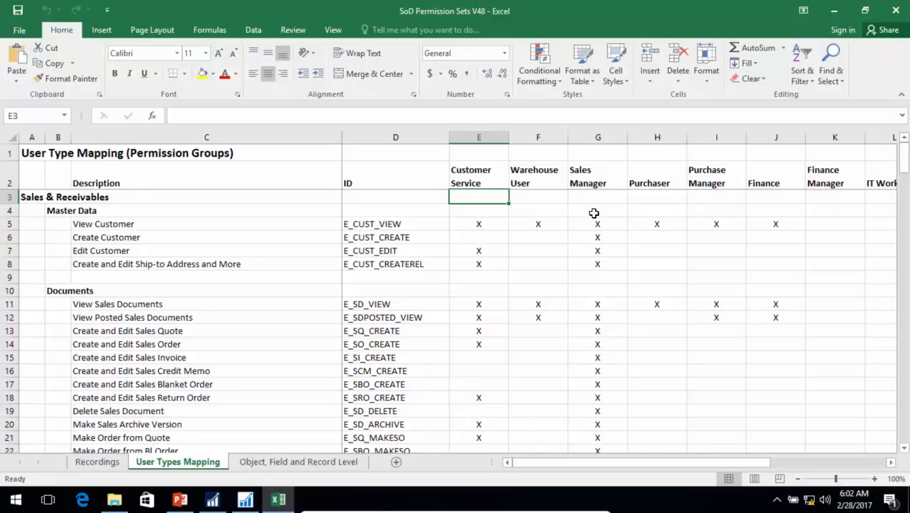
click(834, 10)
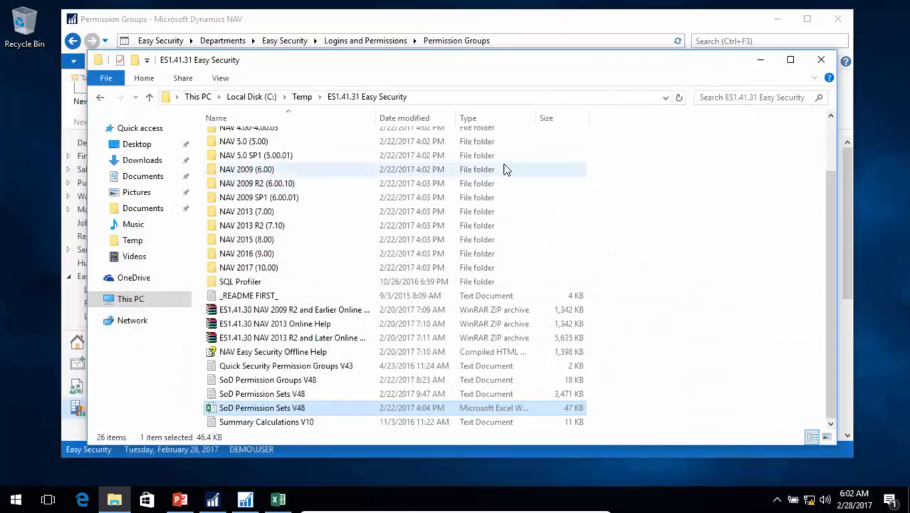
click(760, 60)
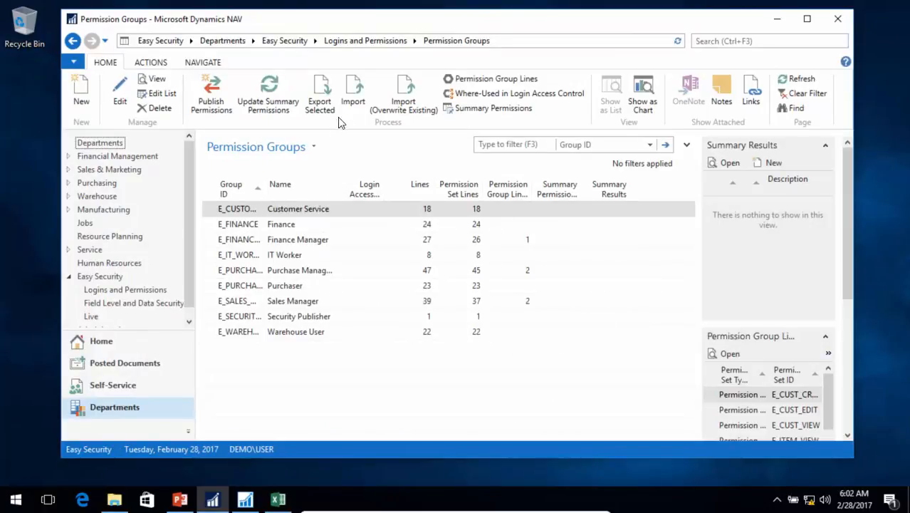
- Import Quick Security Permission Groups V43.txt from the ES1.41.31 Easy Security folder into the Permission Groups list
click(359, 96)
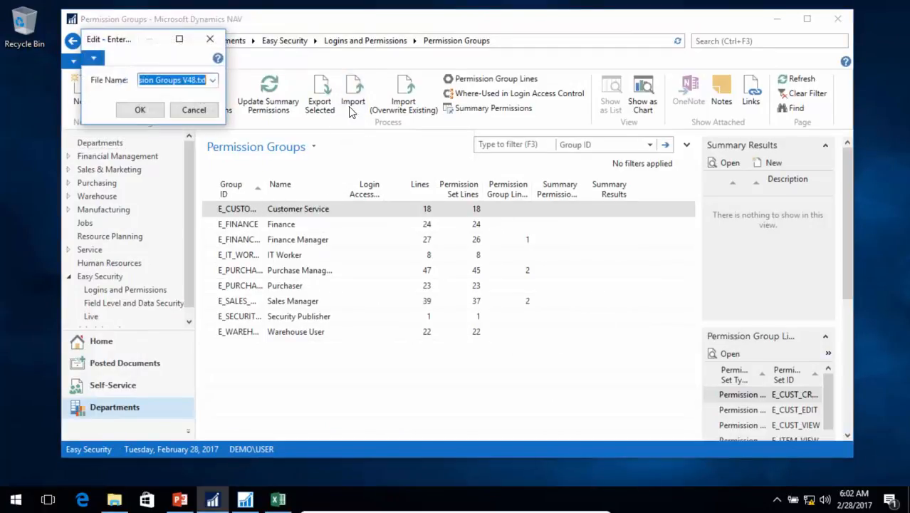
click(218, 80)
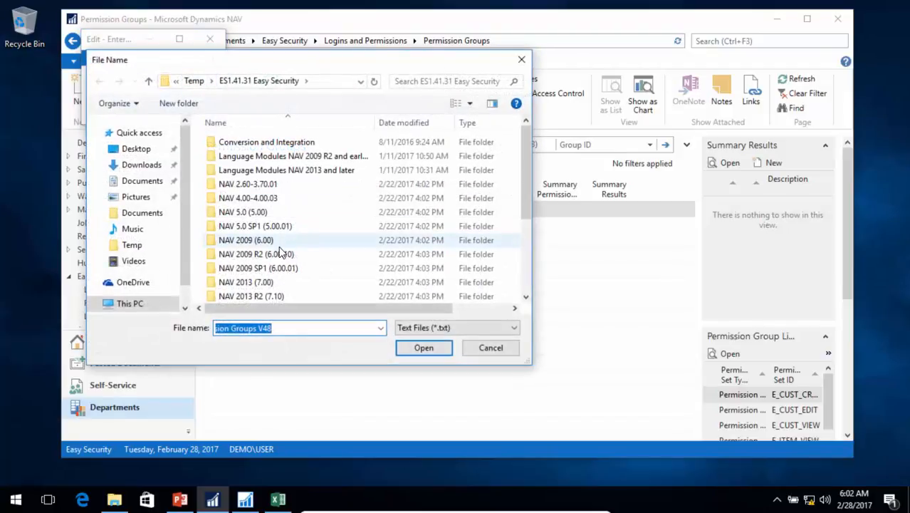
scroll(274, 255, down, 3)
click(271, 257)
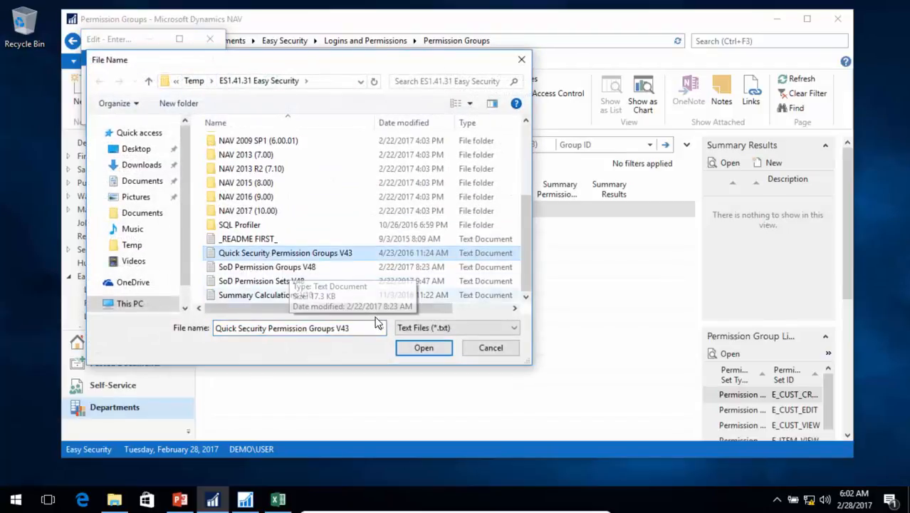
click(419, 346)
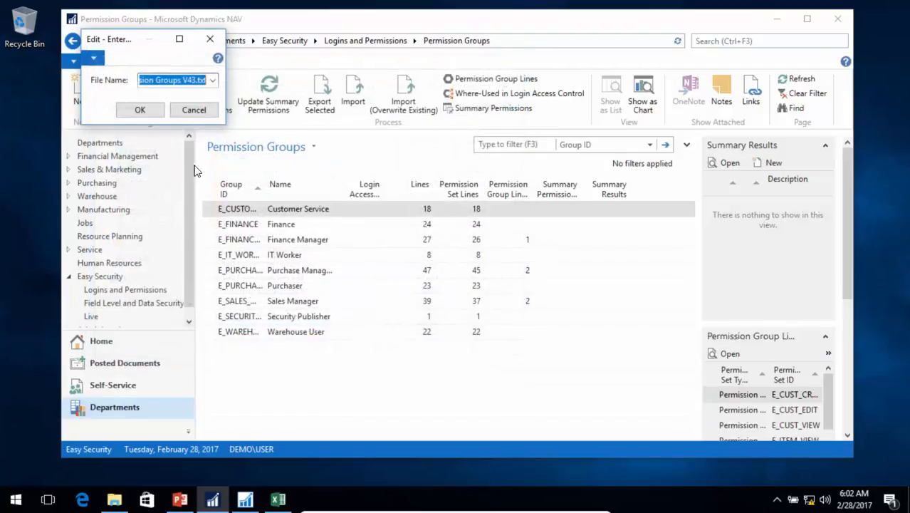
click(142, 111)
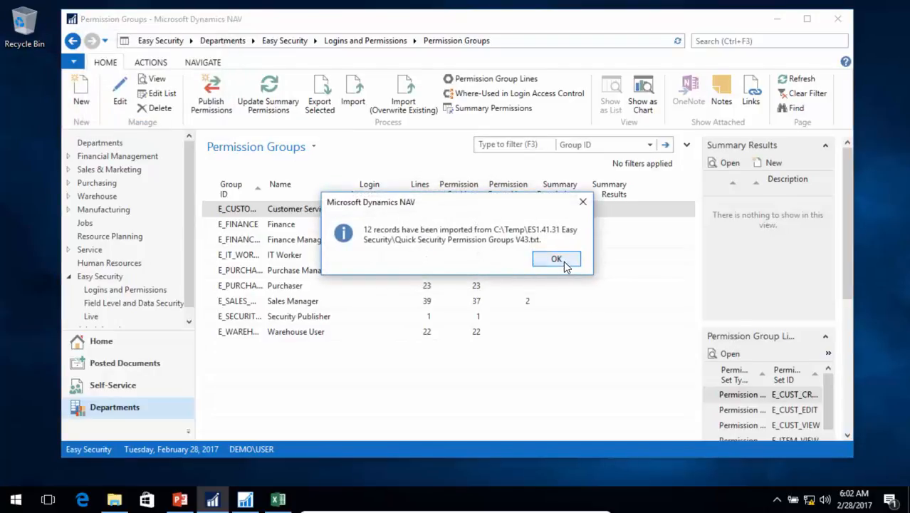
click(563, 261)
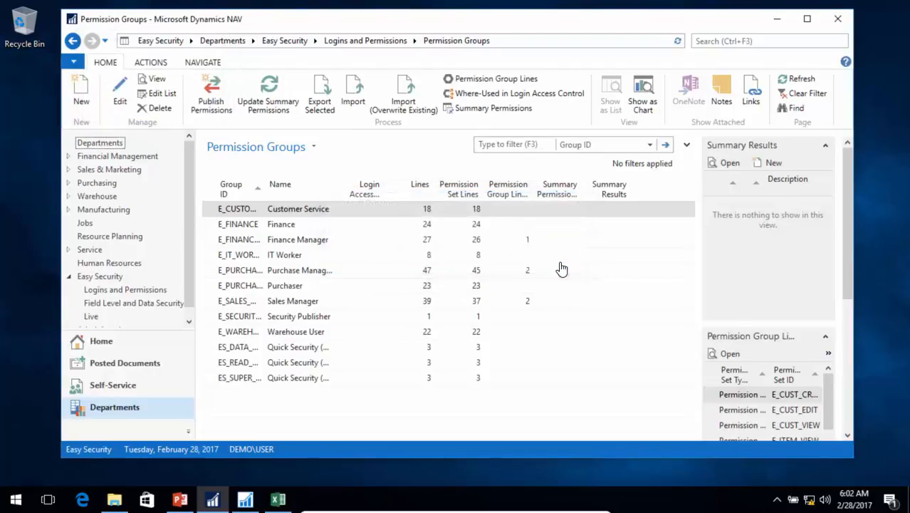
- Show the full group IDs, and look at the permission sets in the ES_DATA_QUICKSEC group card with their full IDs
double_click(263, 193)
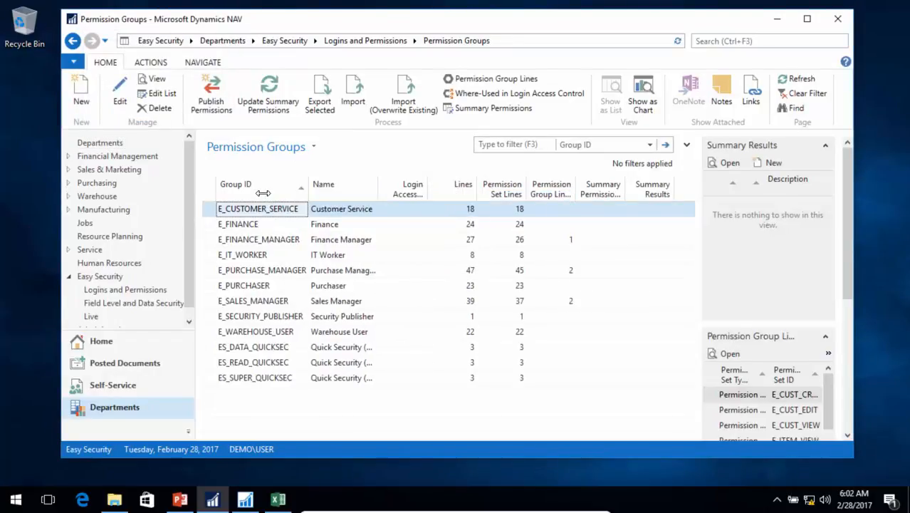
double_click(262, 349)
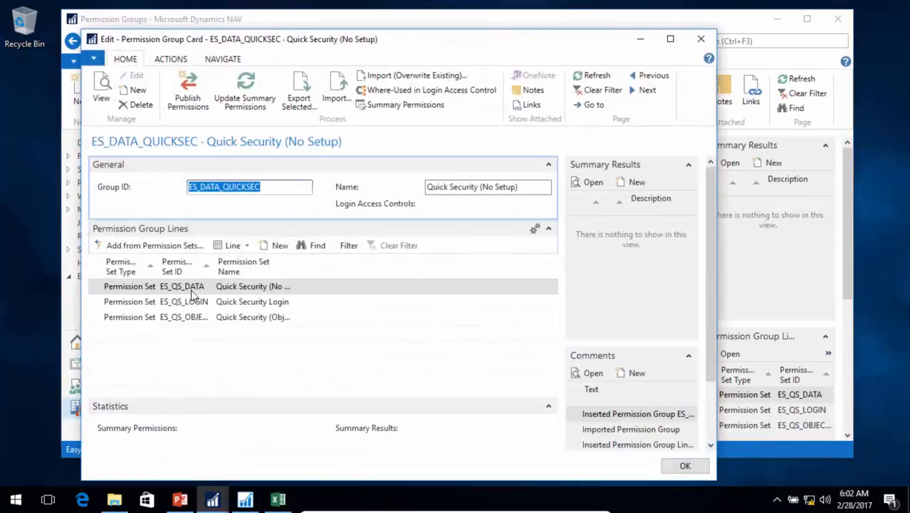
click(189, 305)
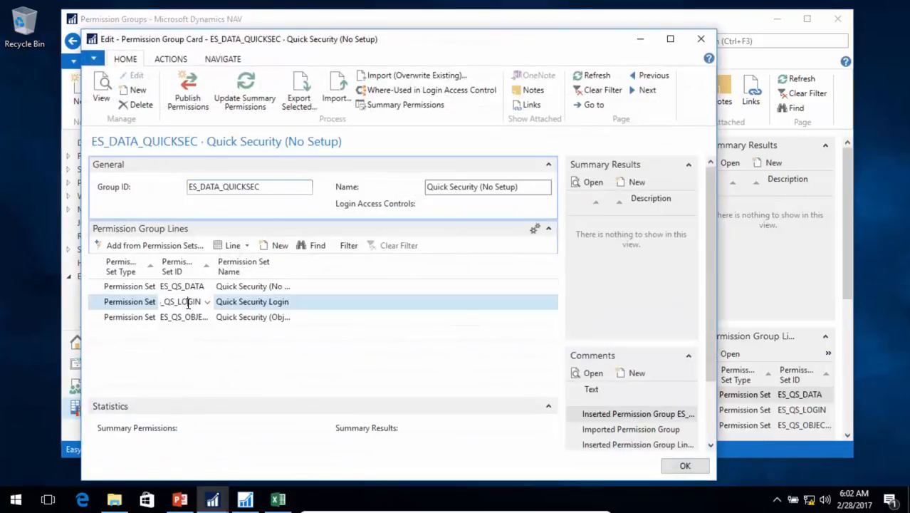
double_click(215, 264)
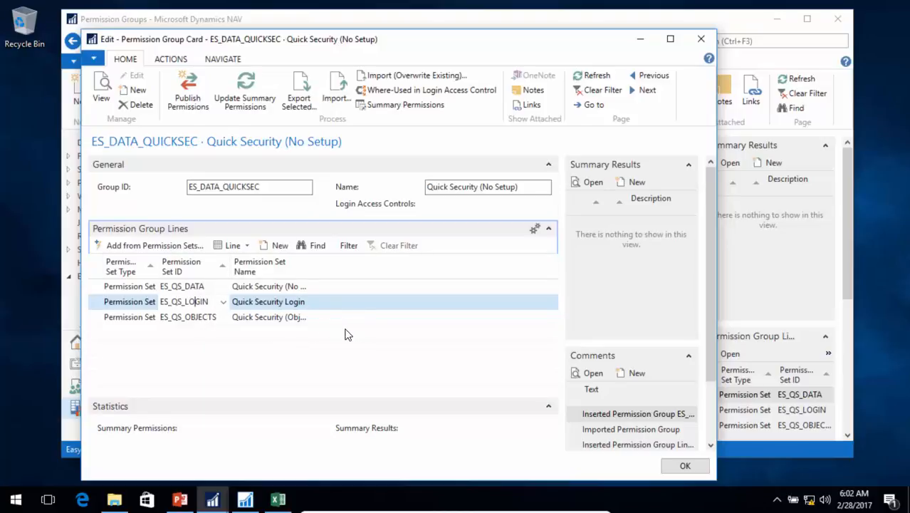
key(Escape)
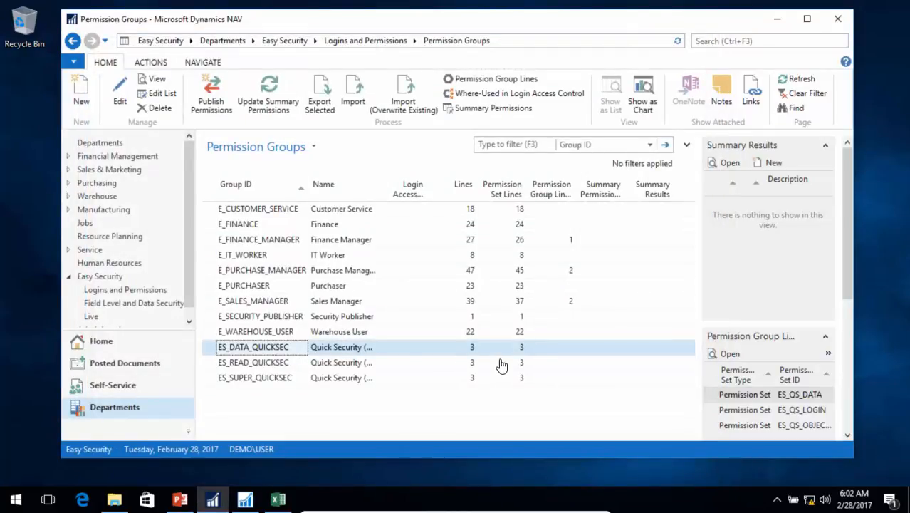
- Open the Summary Calculations setup page from Logins and Permissions and widen its window
click(358, 39)
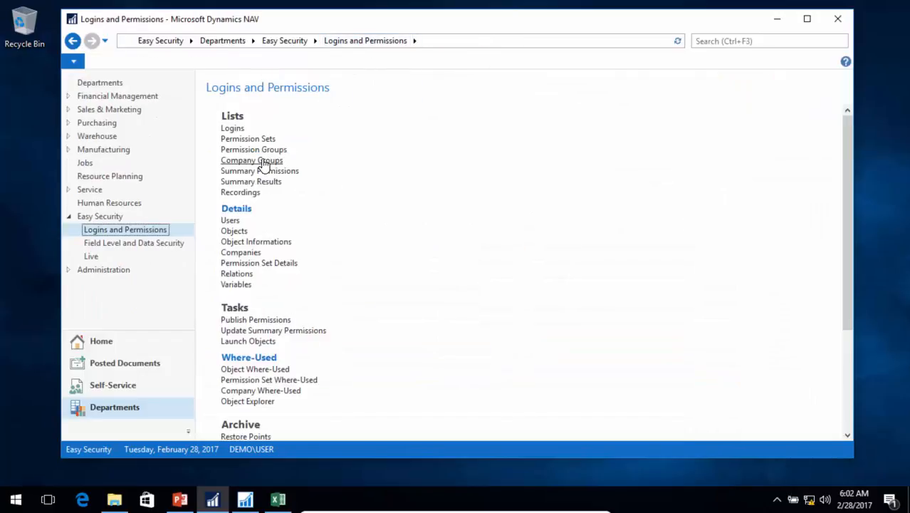
scroll(307, 351, down, 5)
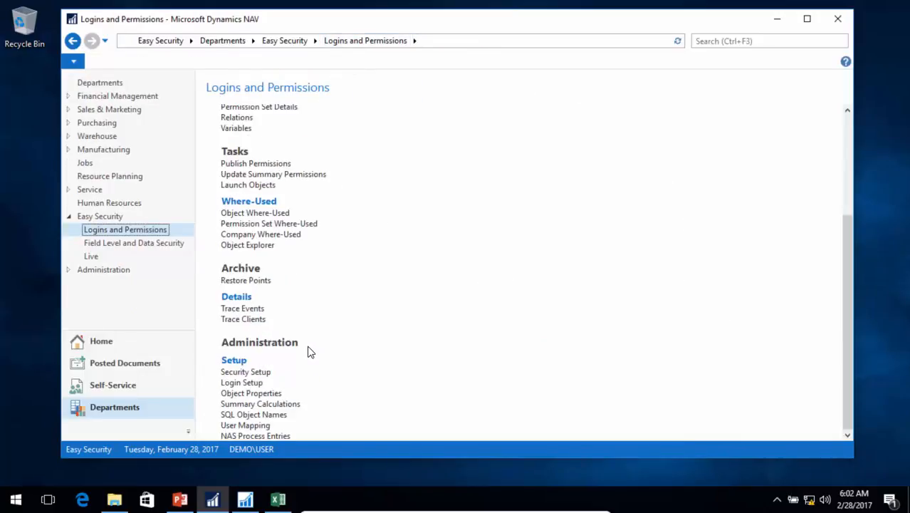
click(242, 405)
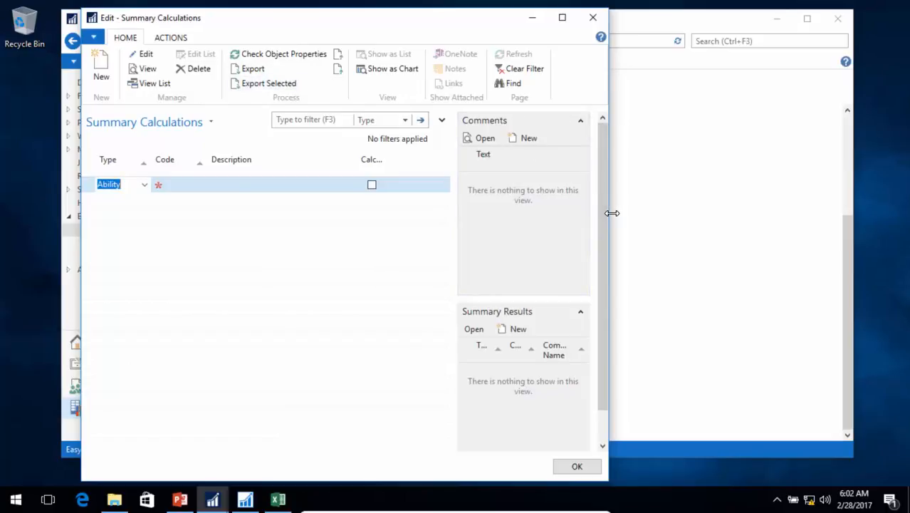
drag(610, 211, 755, 223)
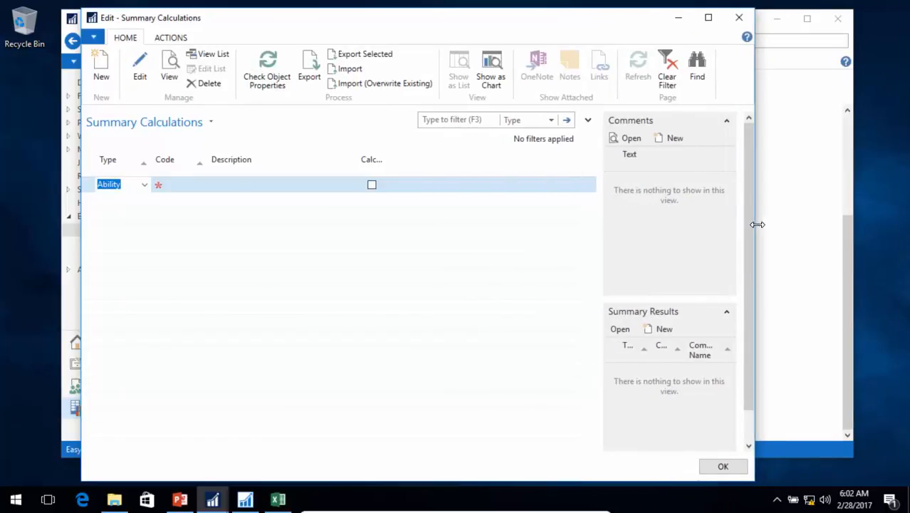
- Import Summary Calculations V10.txt from the ES1.41.31 Easy Security folder into the Summary Calculations list, and close the page
click(358, 72)
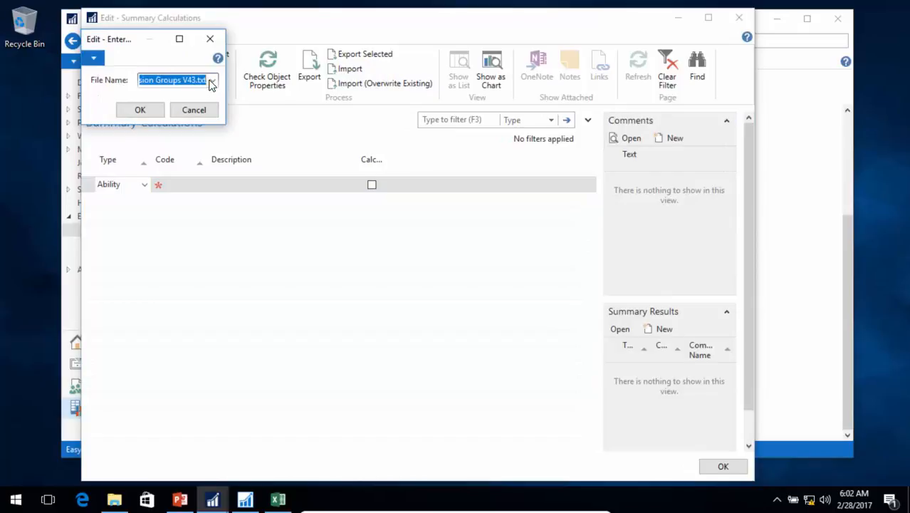
click(212, 81)
scroll(294, 235, down, 3)
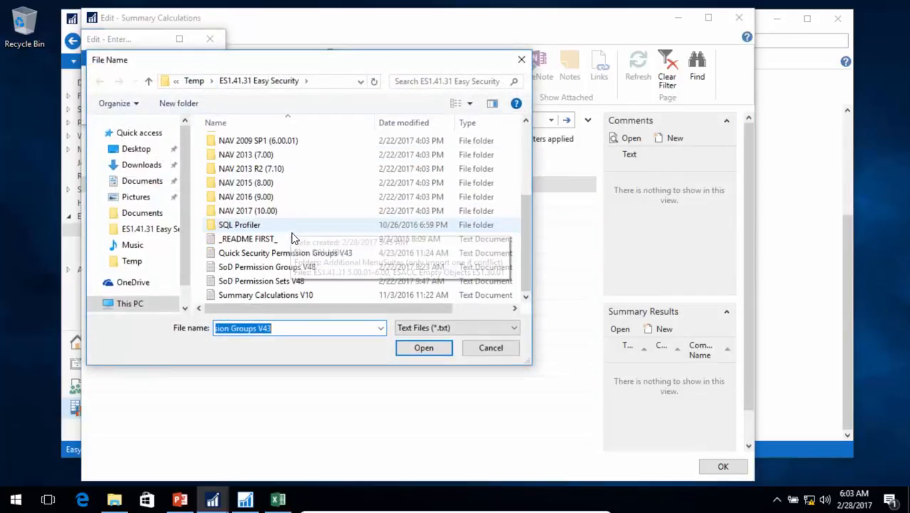
click(260, 296)
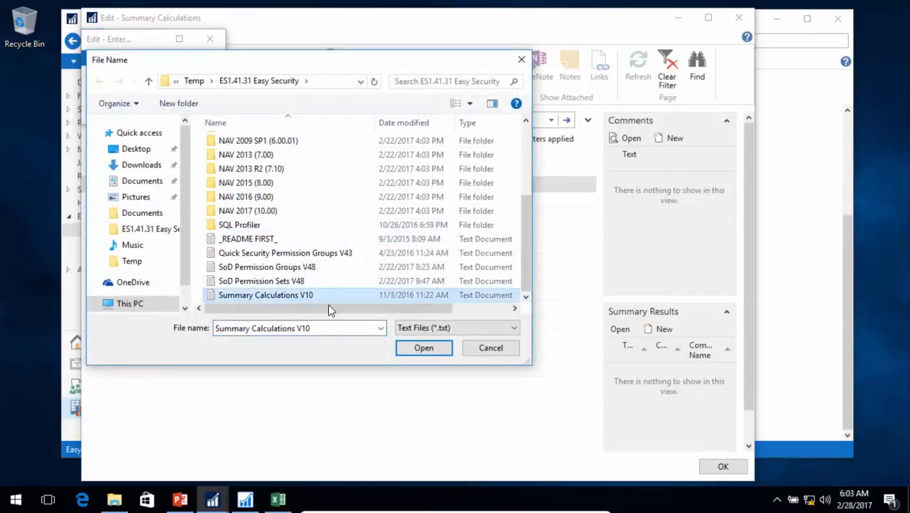
click(427, 348)
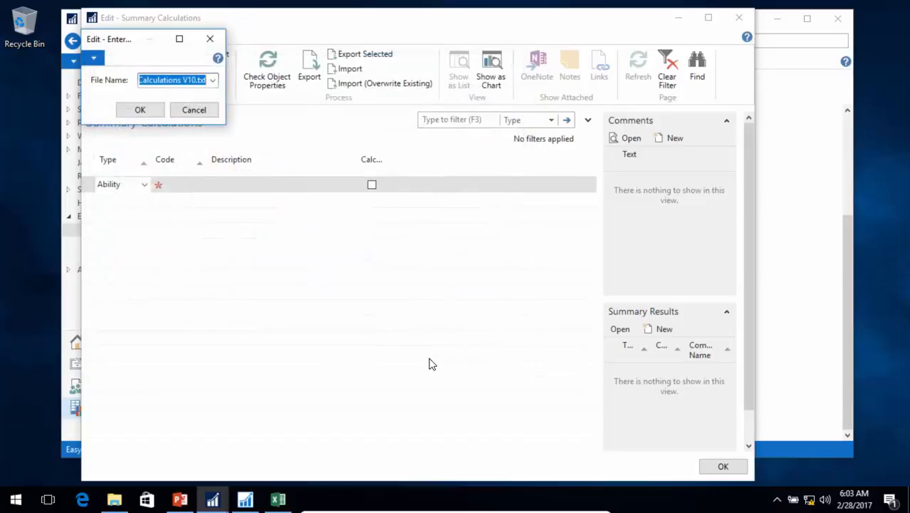
click(138, 108)
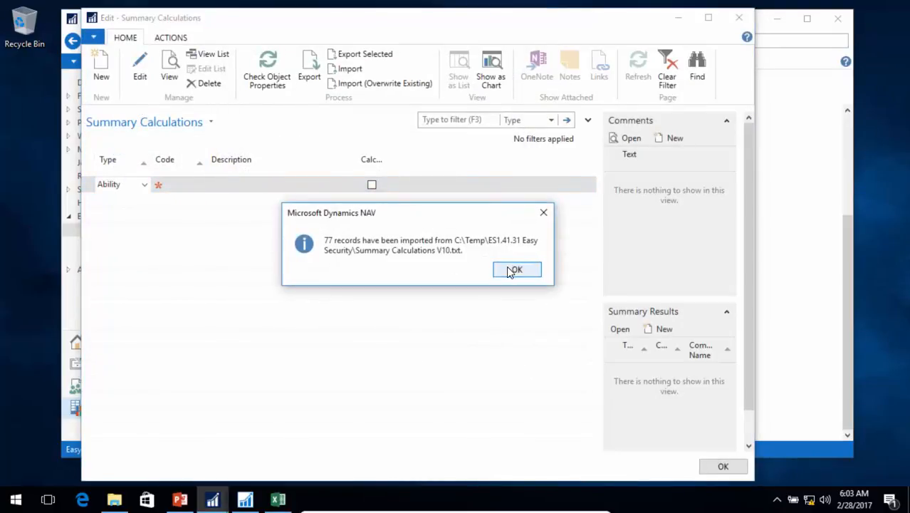
click(509, 266)
click(518, 270)
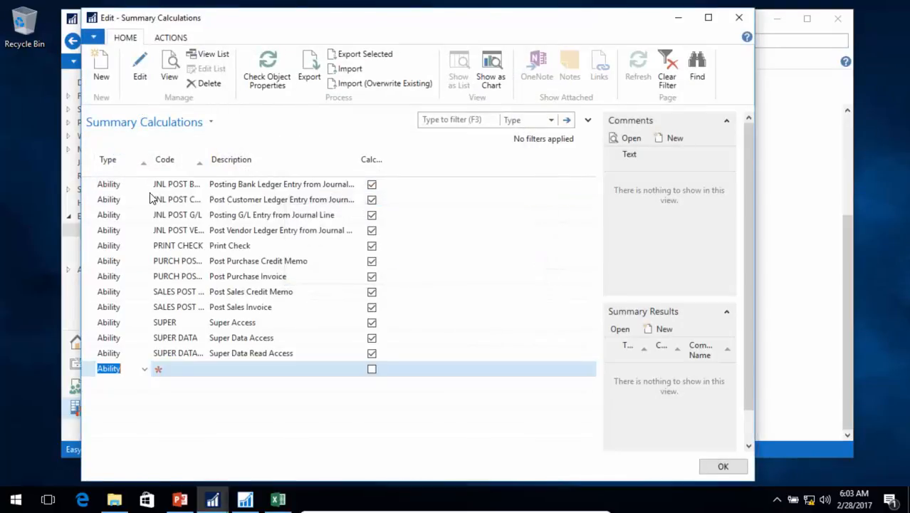
double_click(207, 166)
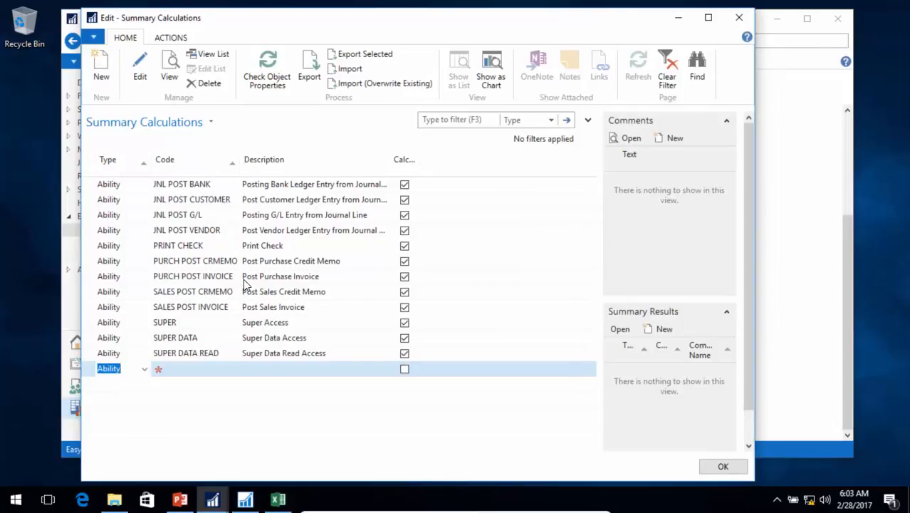
key(Escape)
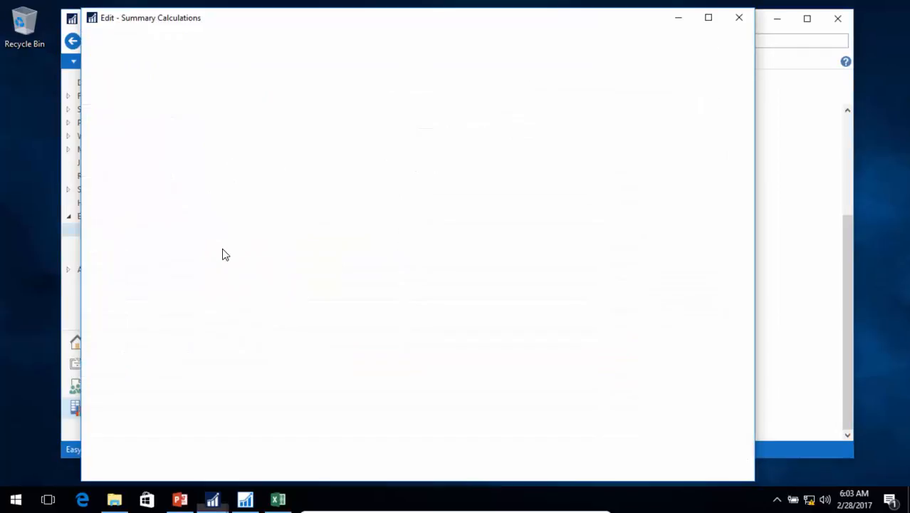
- Run Update Login in the Logins list for the first login and for DEMO\USER
scroll(239, 235, up, 5)
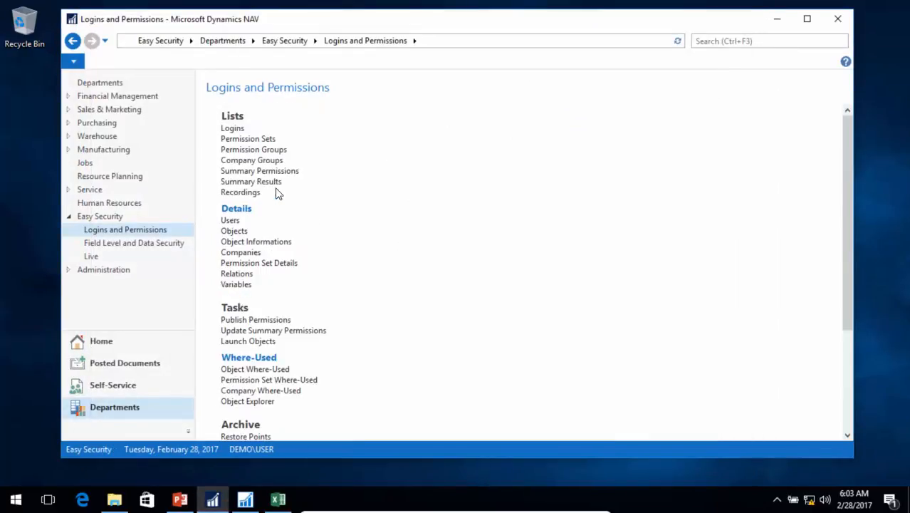
click(234, 130)
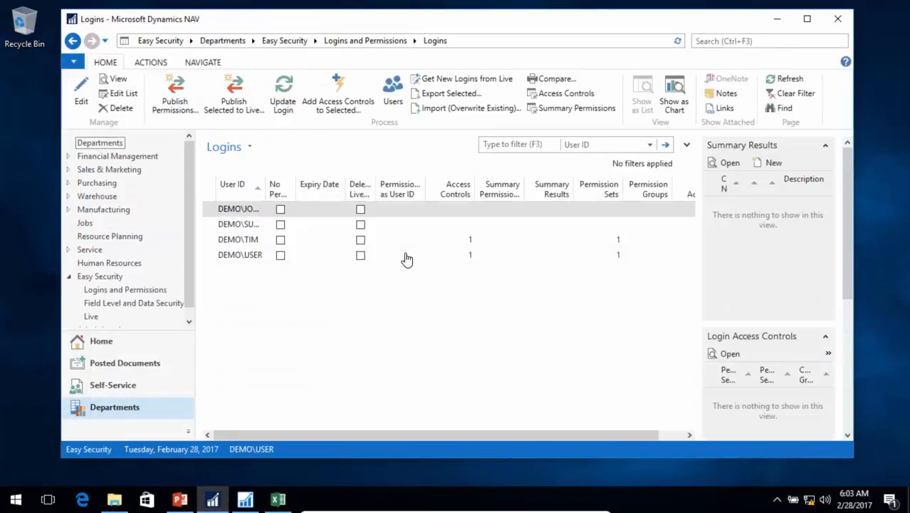
click(283, 96)
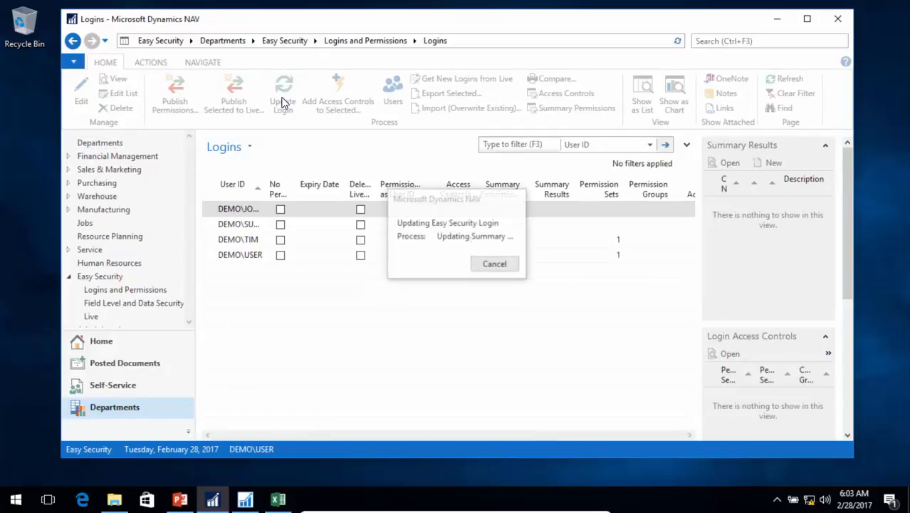
click(564, 258)
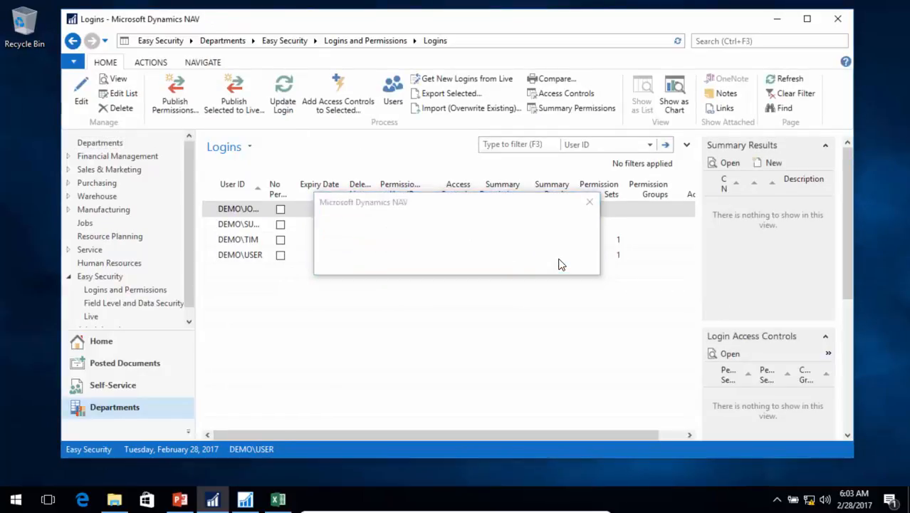
click(249, 254)
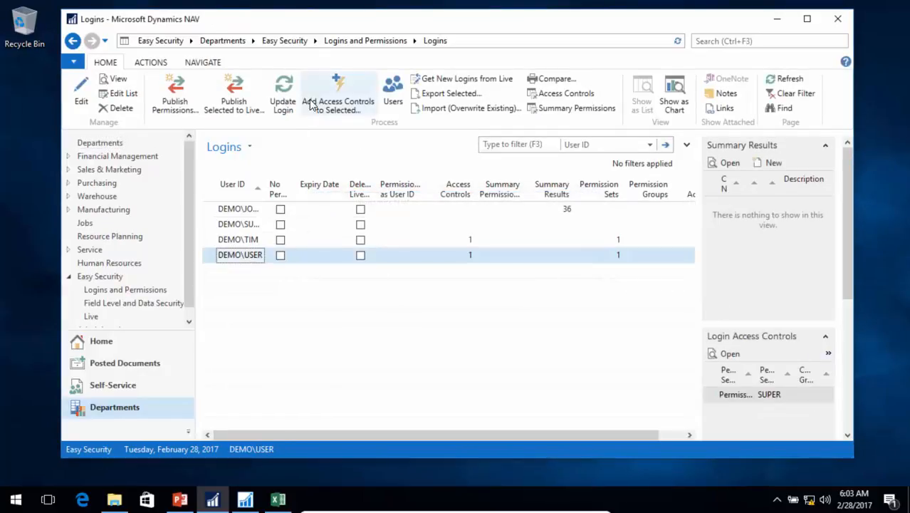
click(279, 103)
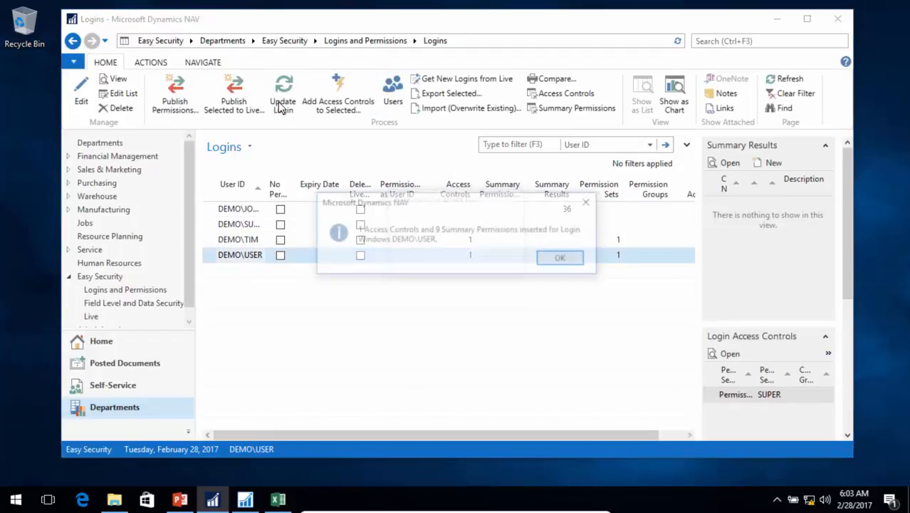
click(564, 259)
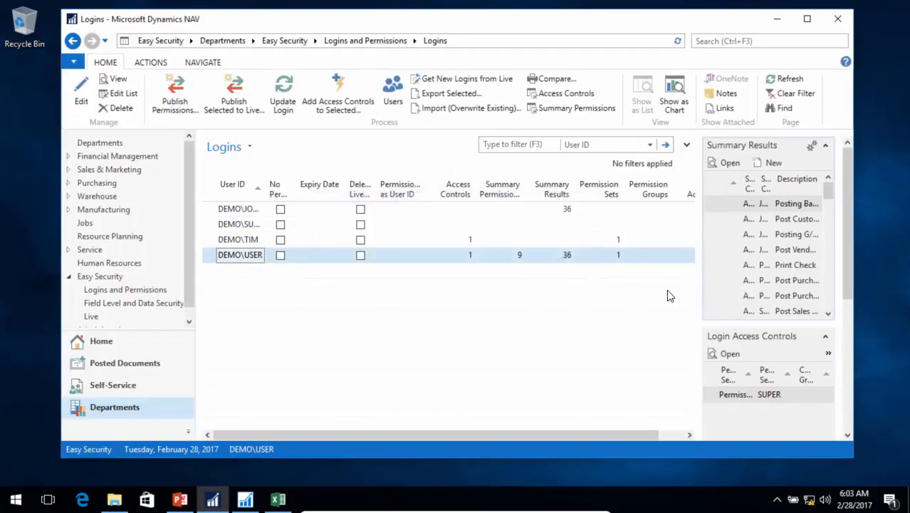
- Run Publish Permissions from the Logins and Permissions tasks with Publish to Live enabled, and close the page
click(129, 288)
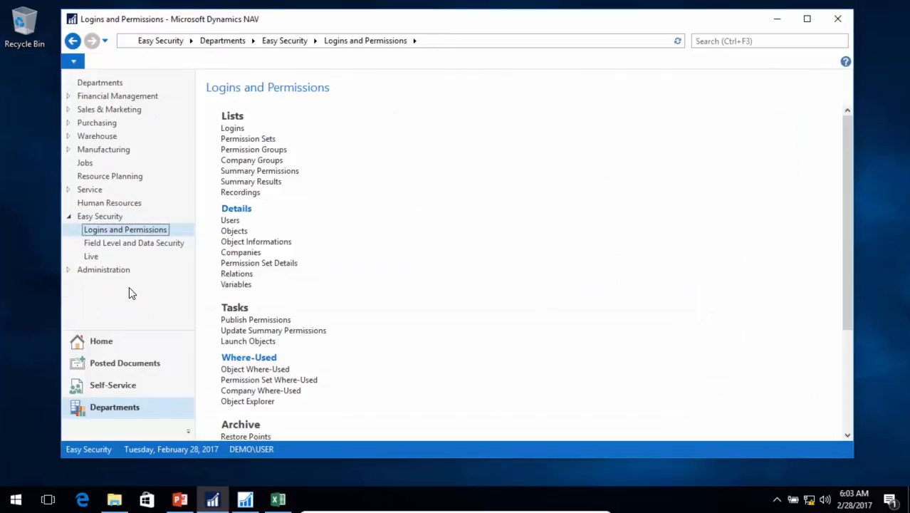
click(258, 321)
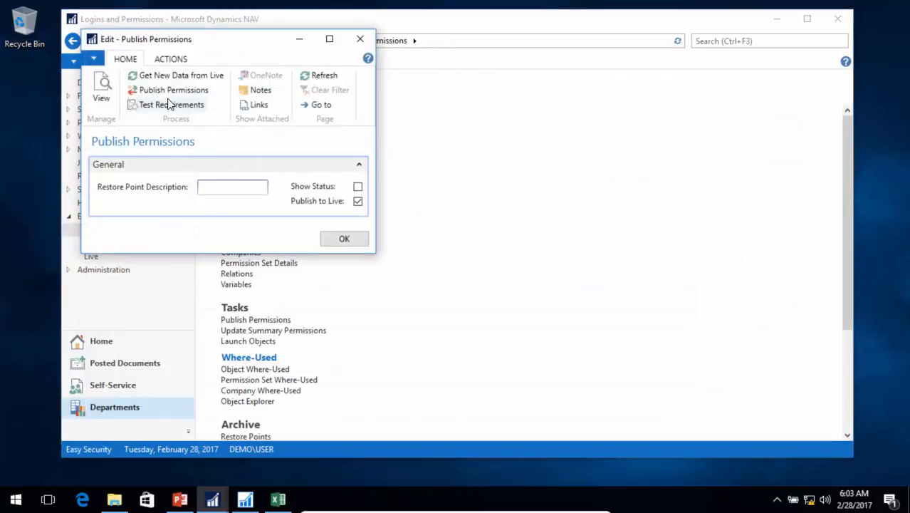
click(164, 91)
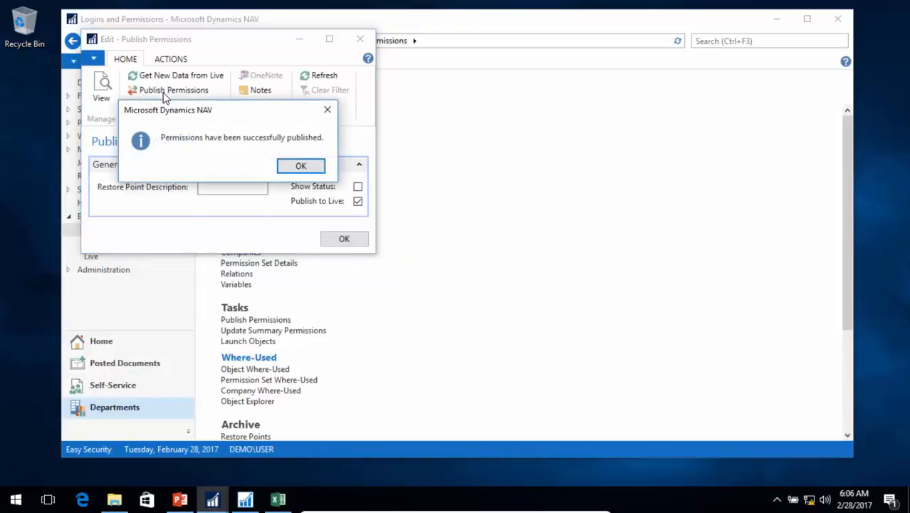
click(315, 171)
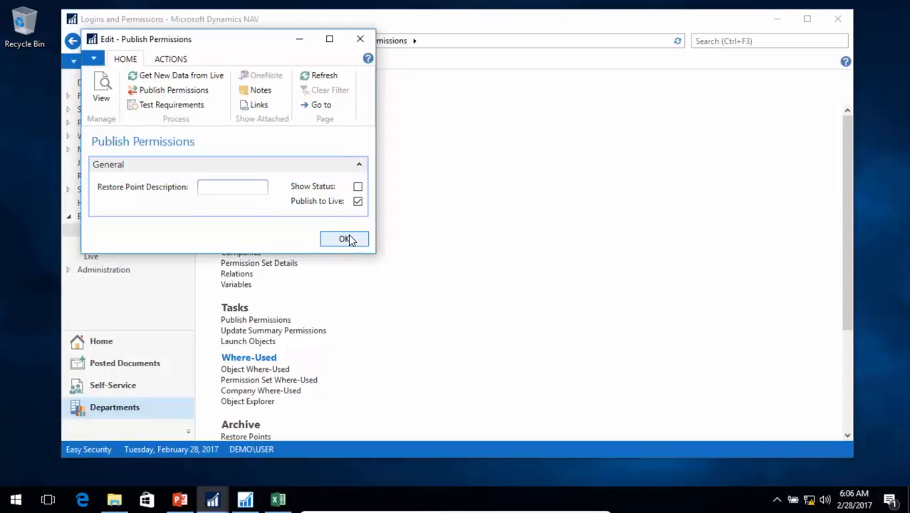
click(346, 238)
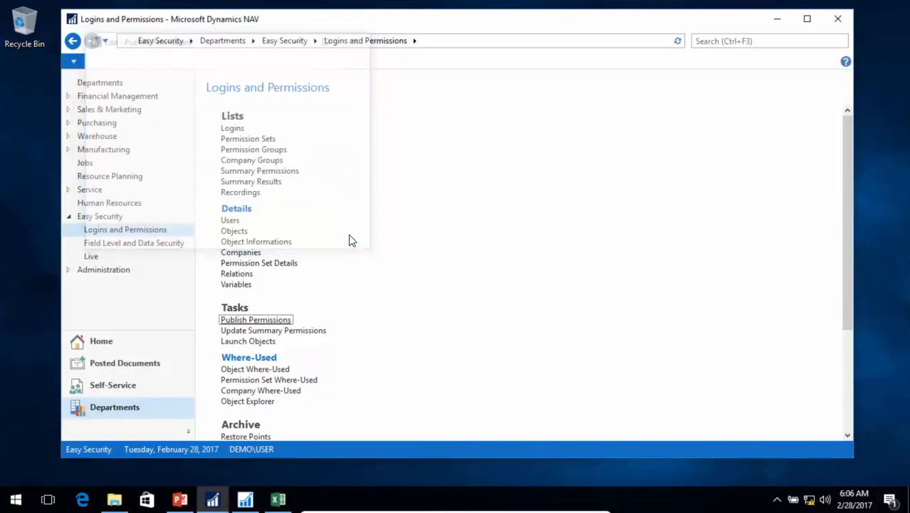
- Look through the Live Permission Sets list down to the E_ permission sets, and widen the Role ID column to show full IDs
click(91, 257)
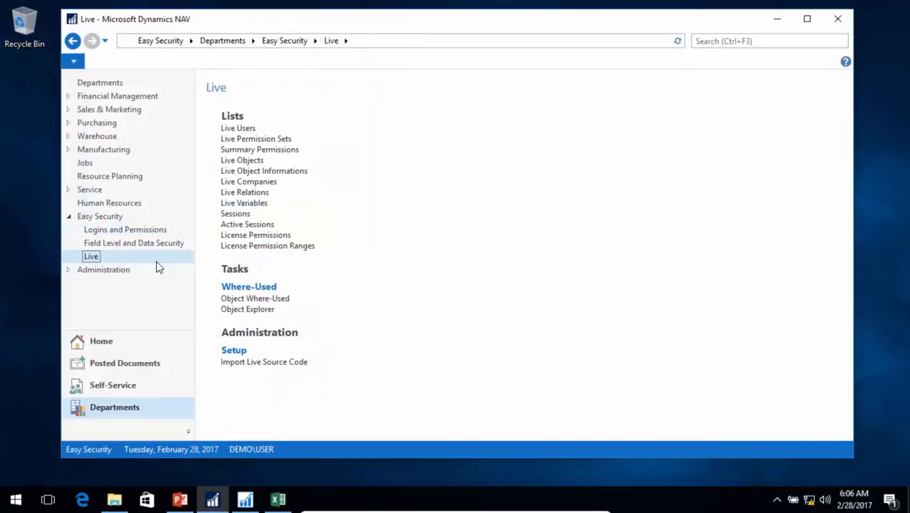
click(233, 140)
scroll(282, 307, down, 3)
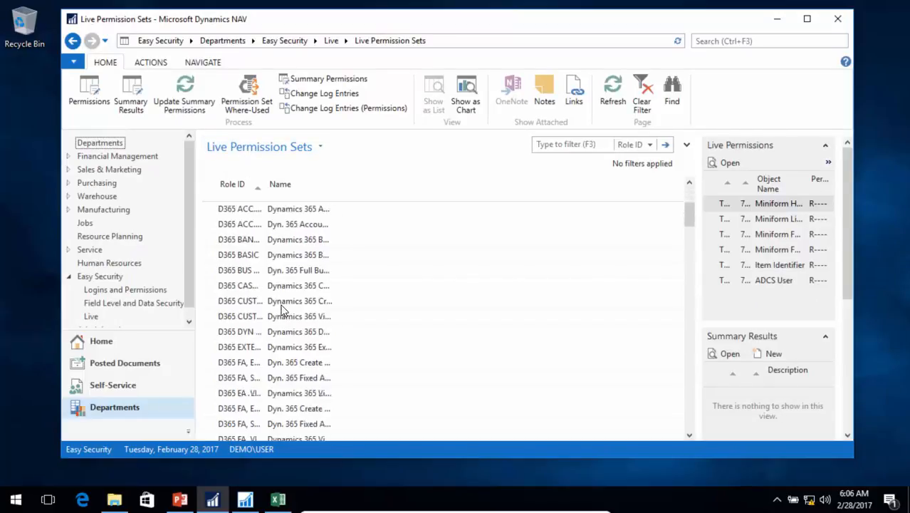
scroll(282, 308, down, 8)
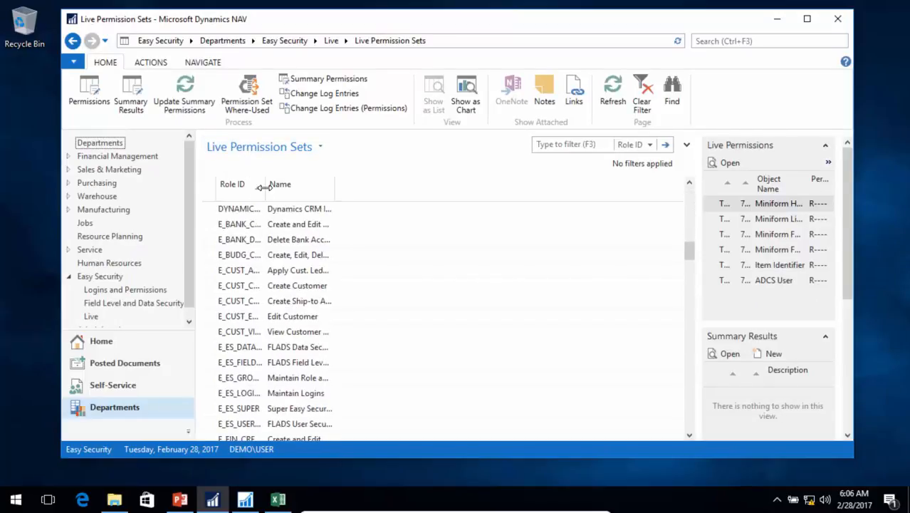
double_click(263, 186)
- View the change log entries for the live permission set E_CUST_CREATE, and close them
click(251, 290)
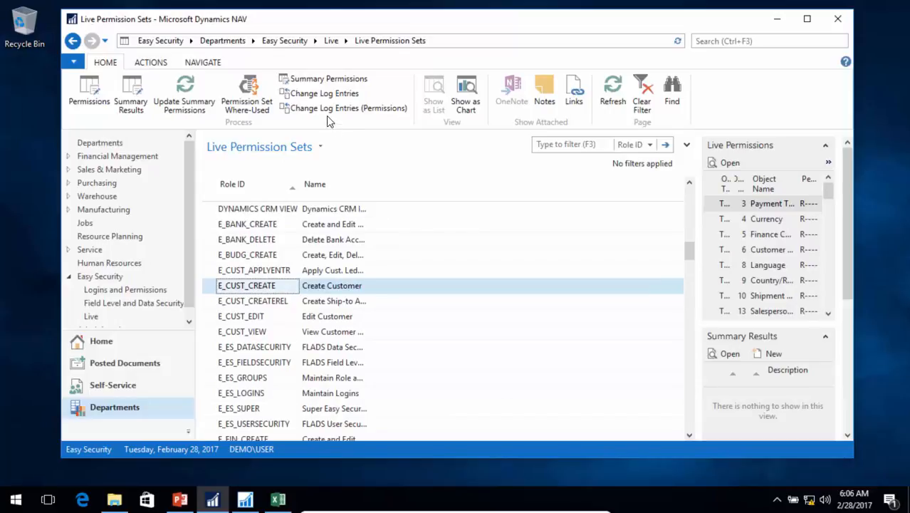
click(314, 95)
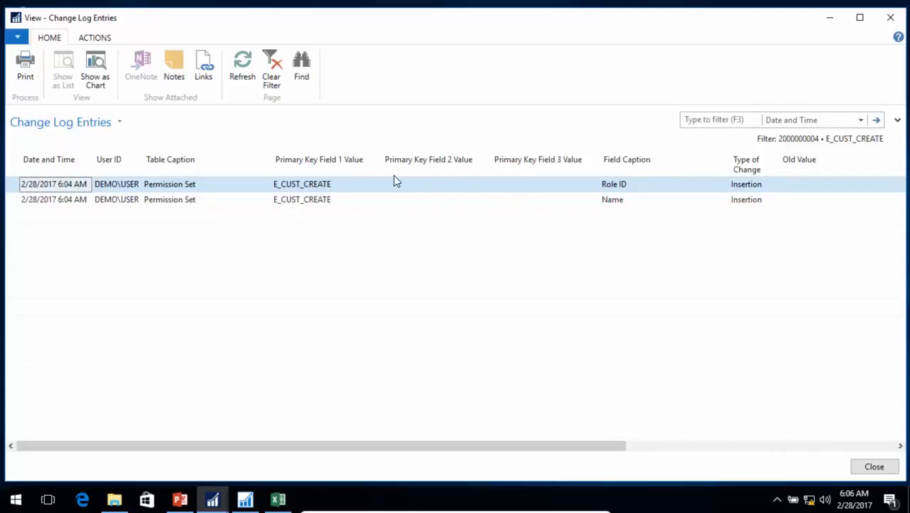
key(Escape)
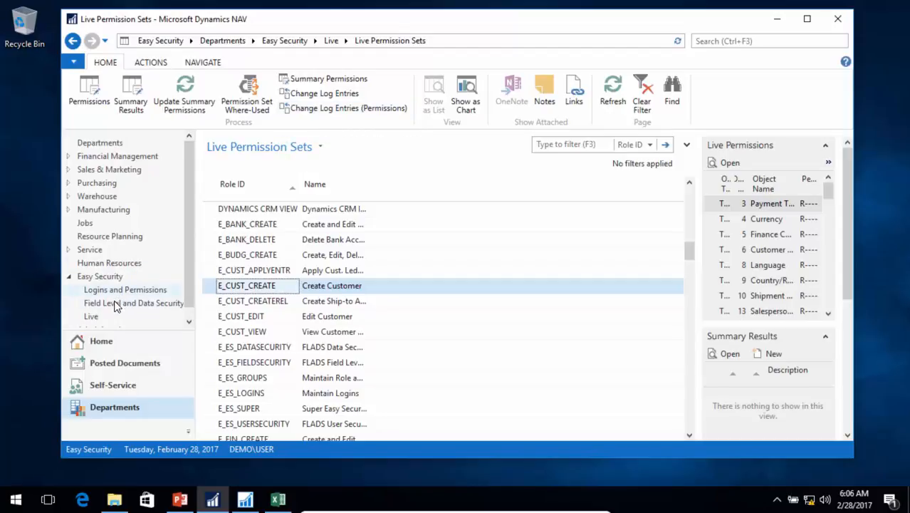
- Open the Live Users list from the Live section of Easy Security
click(93, 317)
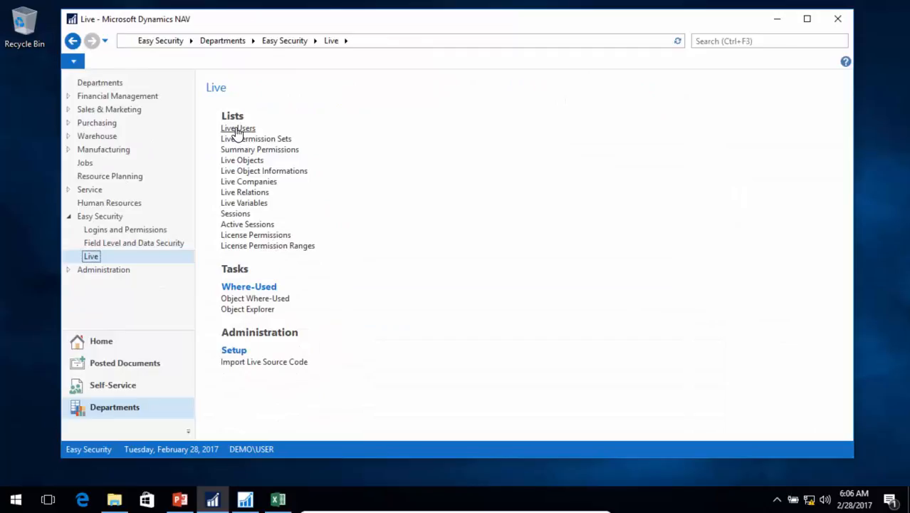
click(237, 131)
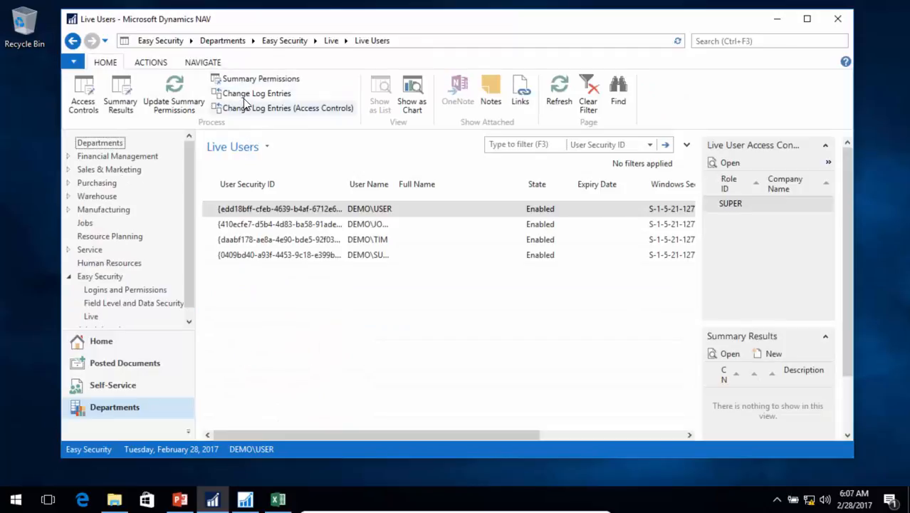